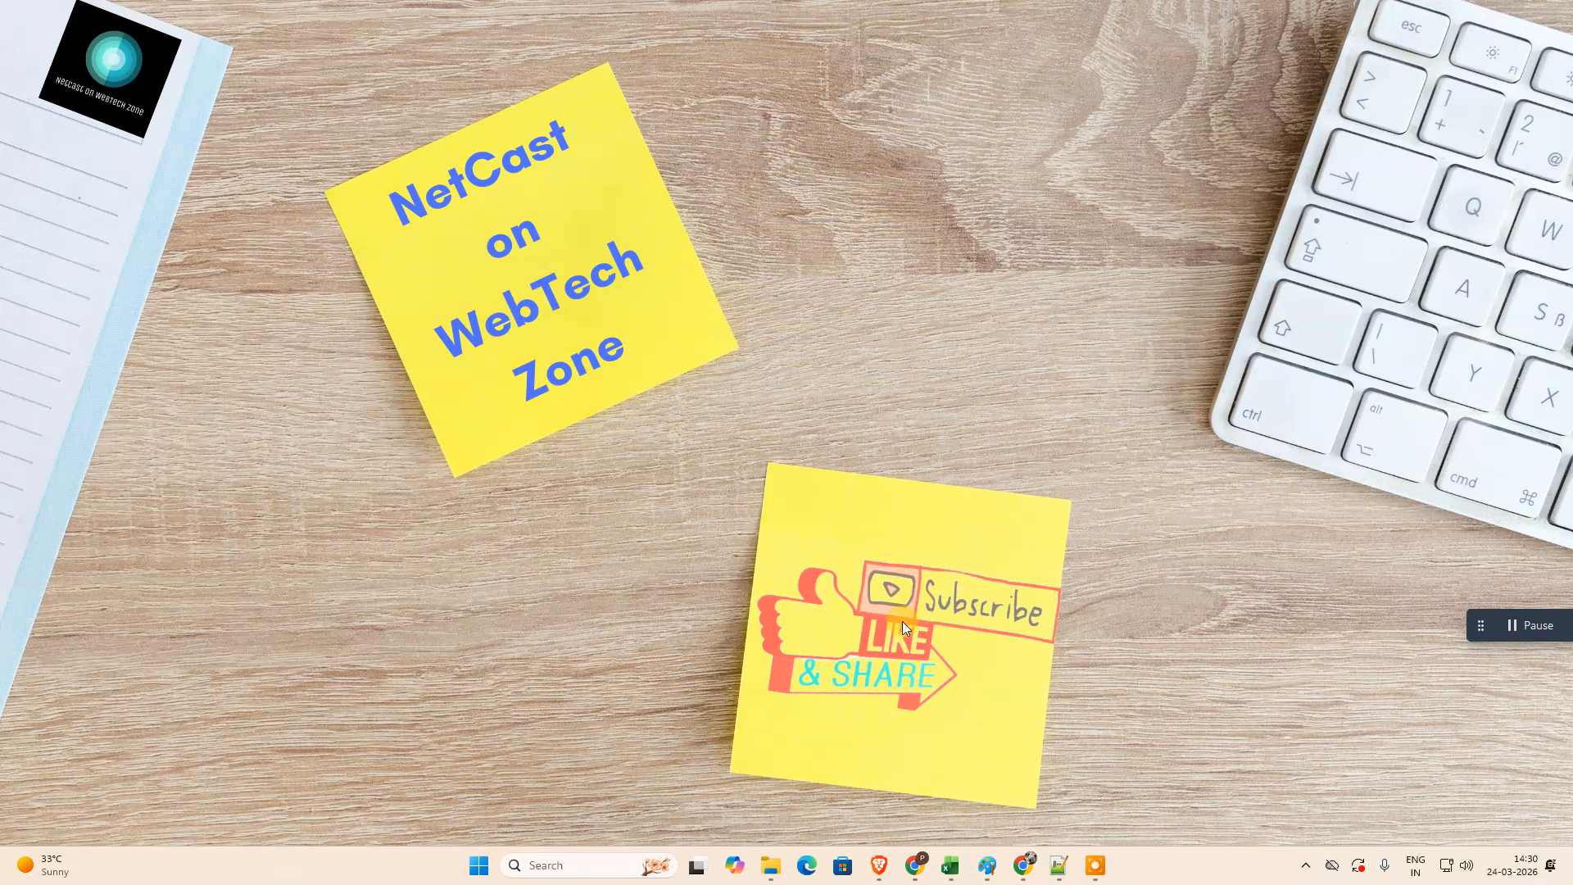
# Step: Switch to File Explorer and look through the screenshot images in the Screenshots folder
pyautogui.hotkey('alt', 'Tab')
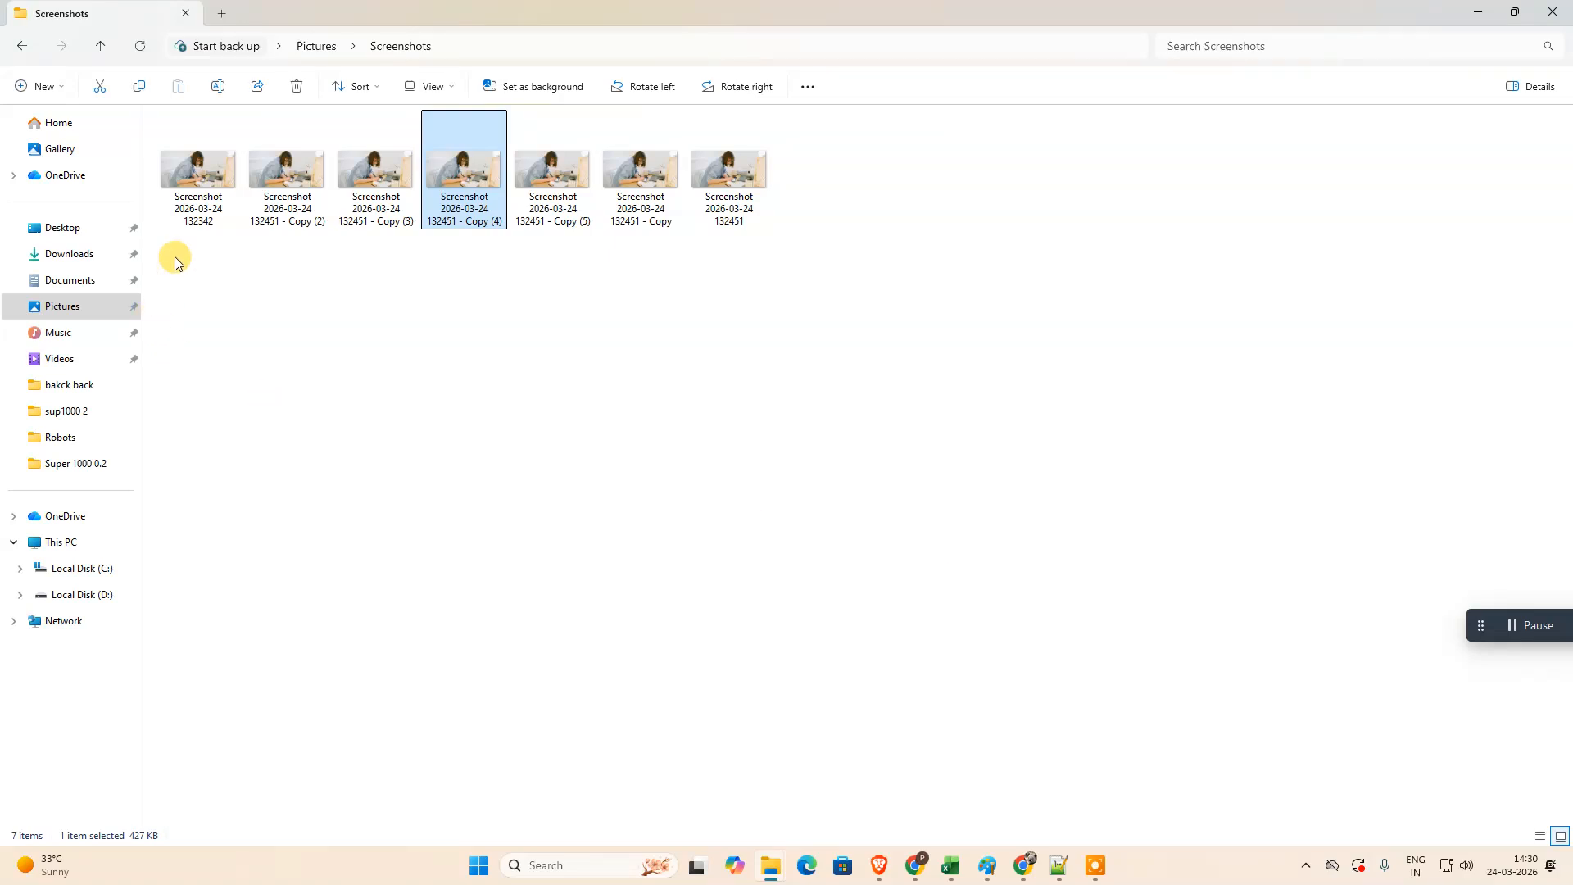
pyautogui.click(198, 207)
pyautogui.click(286, 207)
pyautogui.click(375, 207)
pyautogui.click(464, 205)
pyautogui.click(542, 201)
pyautogui.click(727, 168)
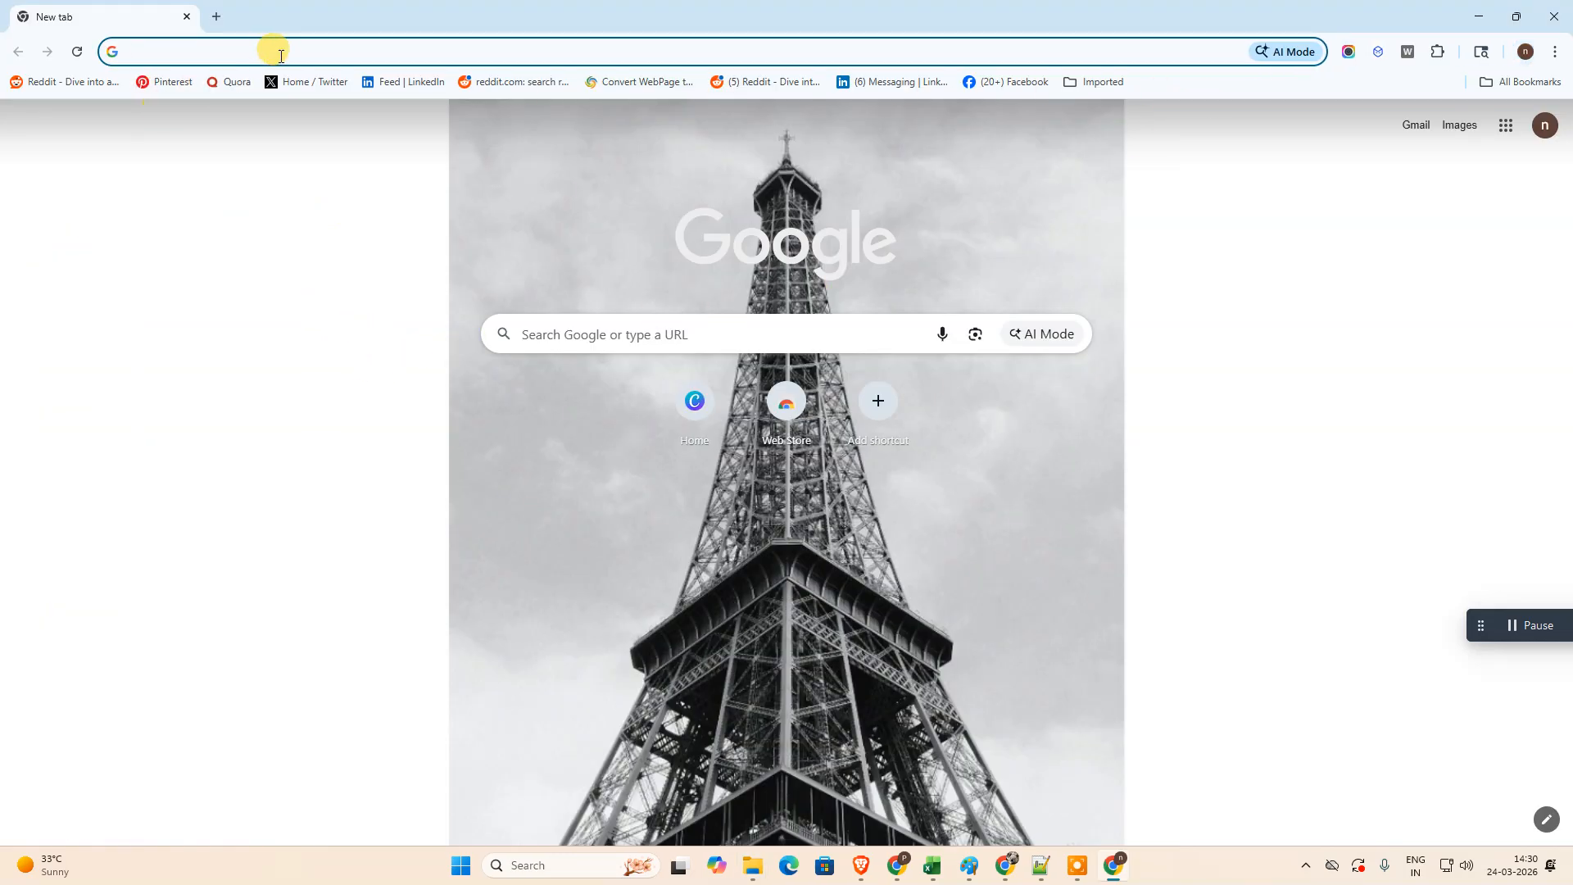
# Step: Search Google for "image to pdf"
pyautogui.click(242, 44)
pyautogui.write('pdf to')
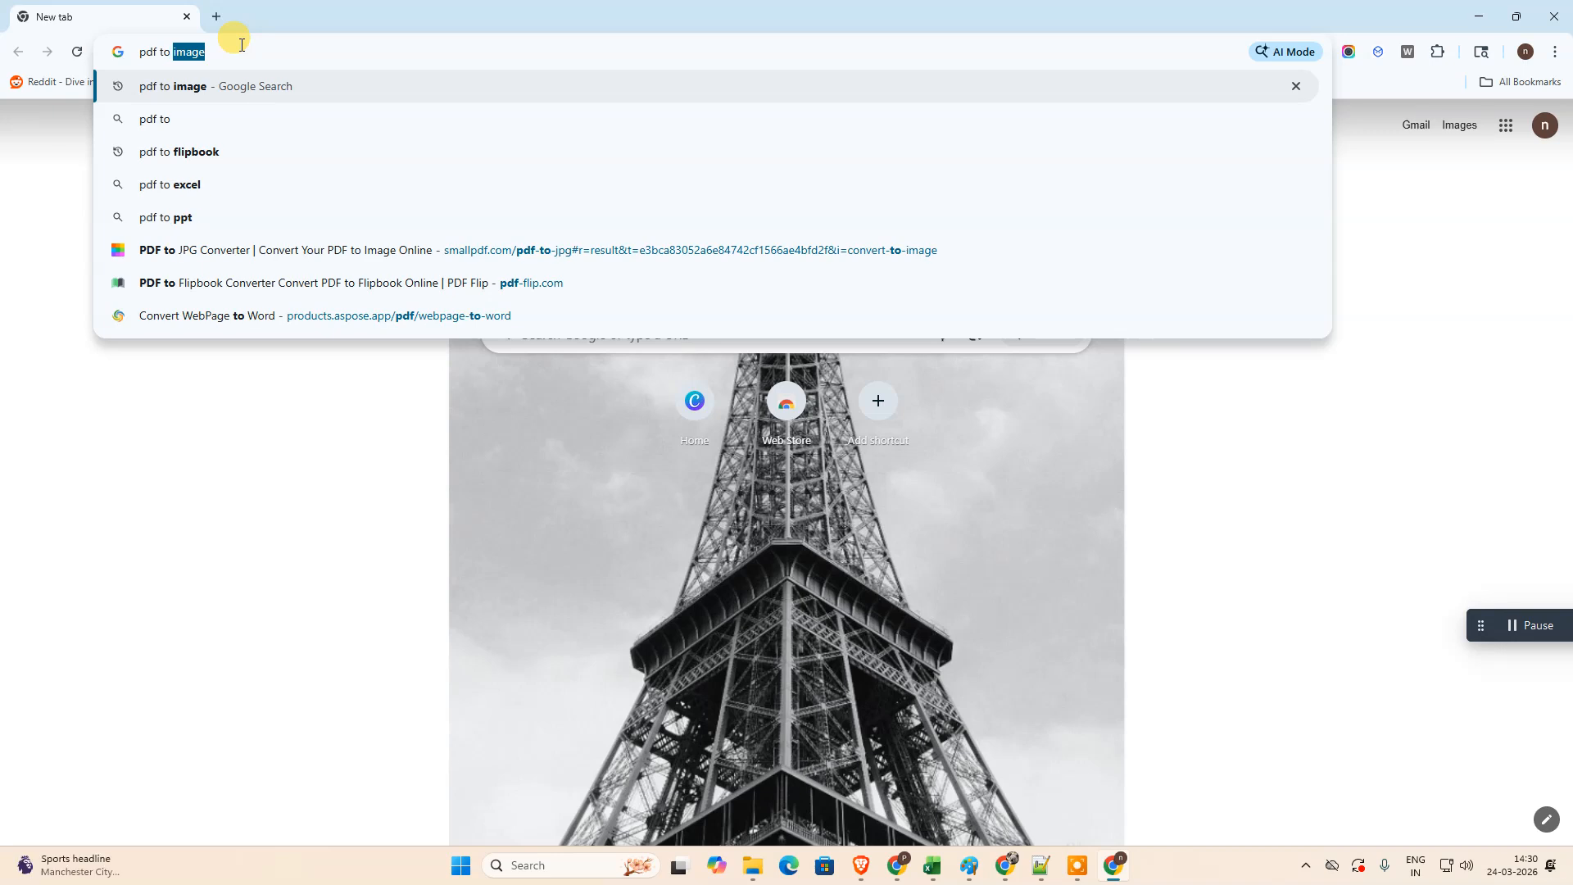
pyautogui.hotkey('ctrl', 'a')
pyautogui.write('image to p')
pyautogui.press('Return')
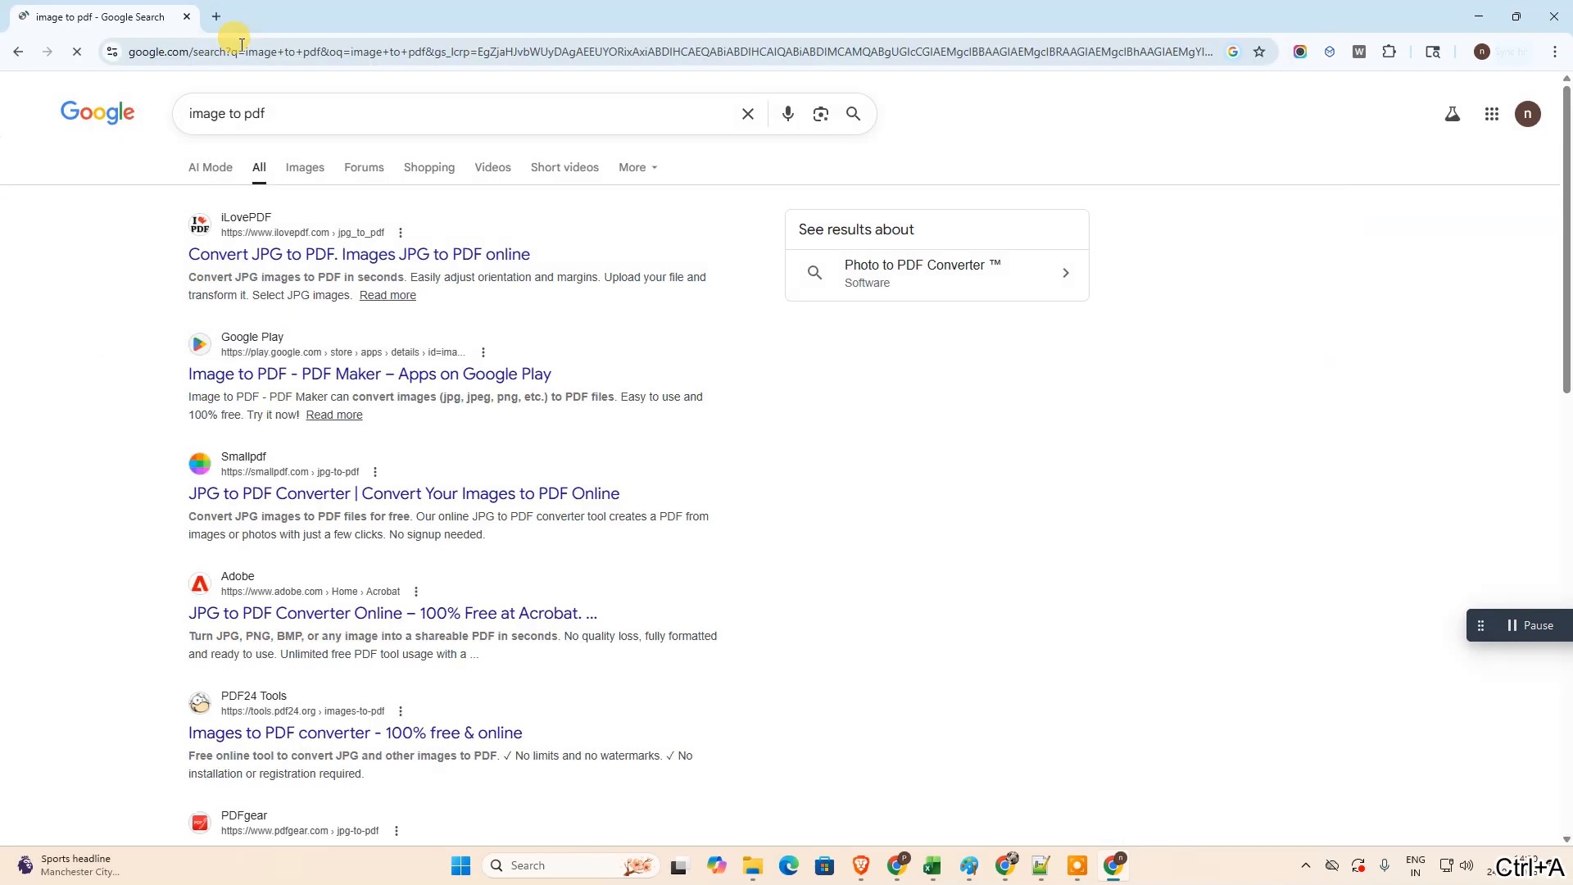
# Step: Open iLovePDF's JPG to PDF converter from the search results and bring up its image file picker
pyautogui.scroll(-3, 402, 279)
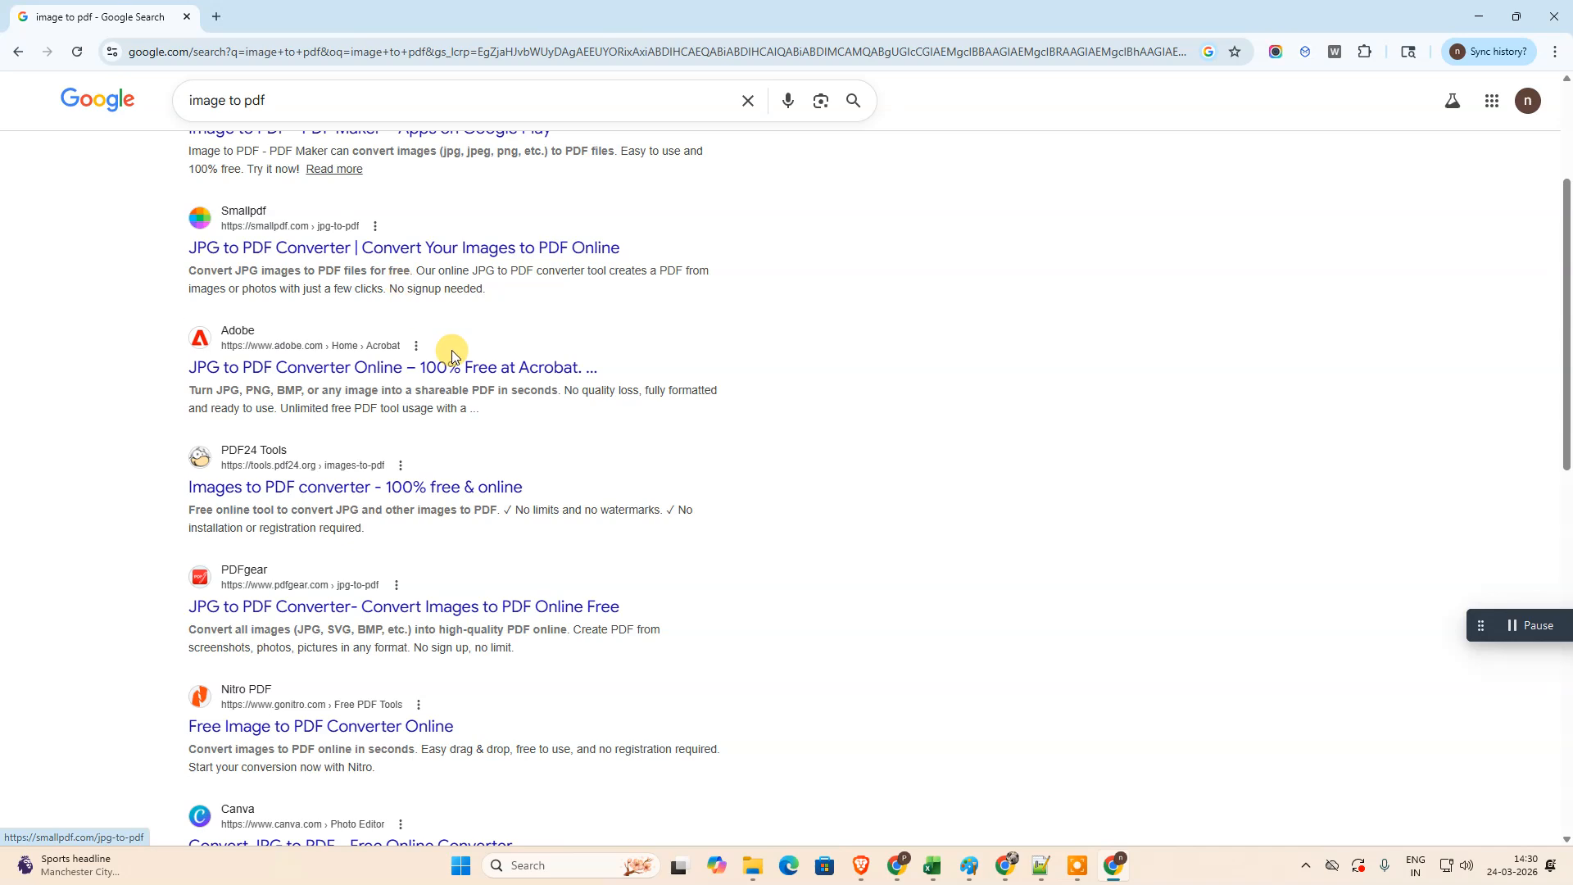
pyautogui.scroll(3, 447, 353)
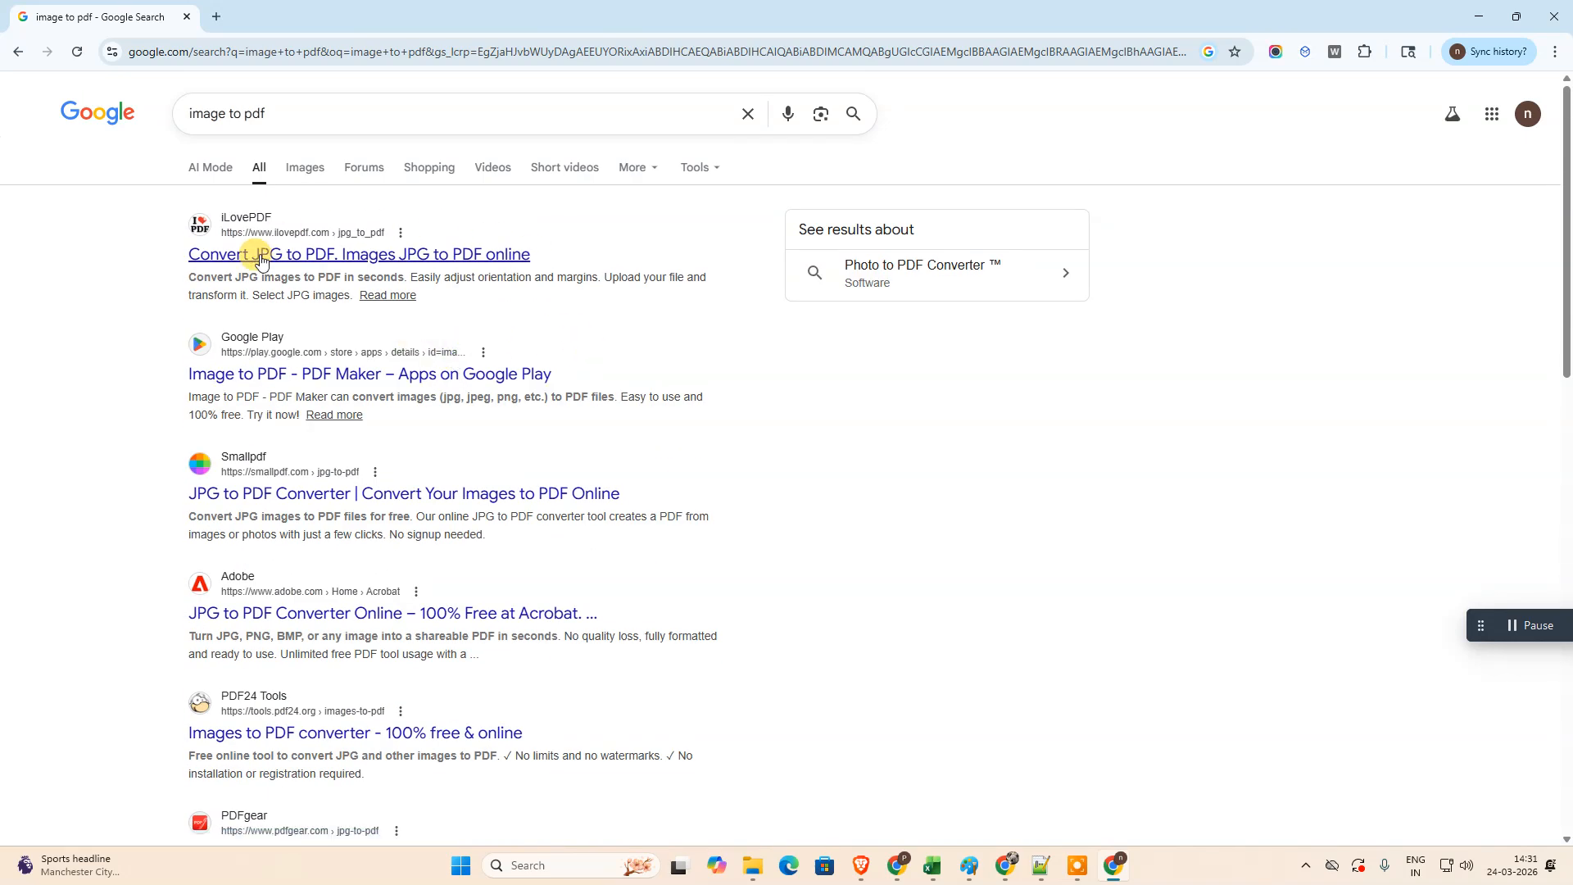
pyautogui.click(298, 237)
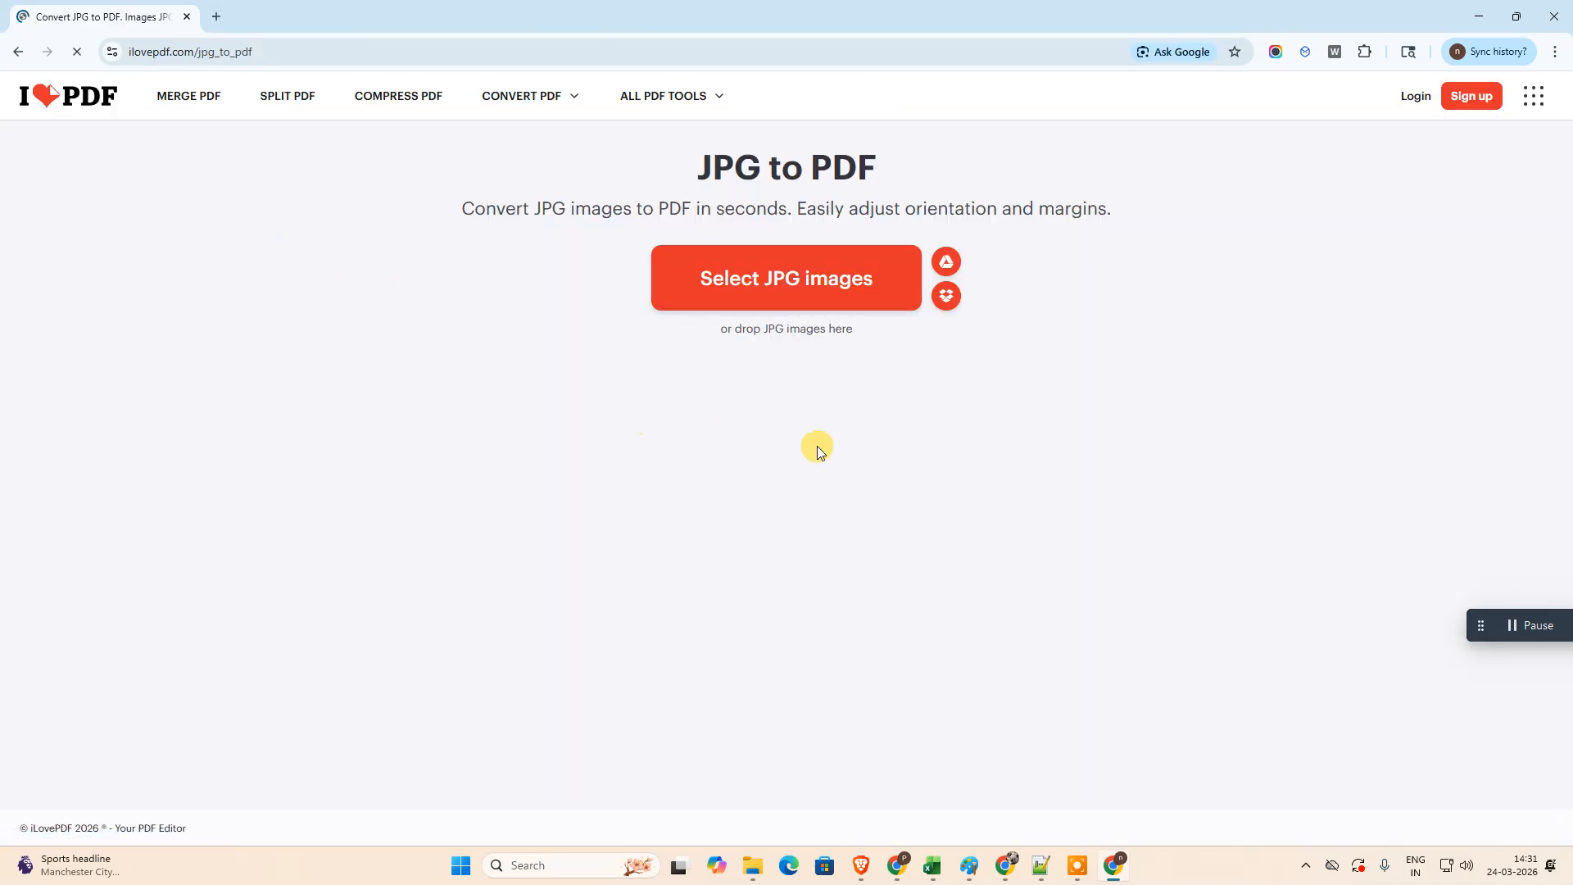
pyautogui.click(783, 283)
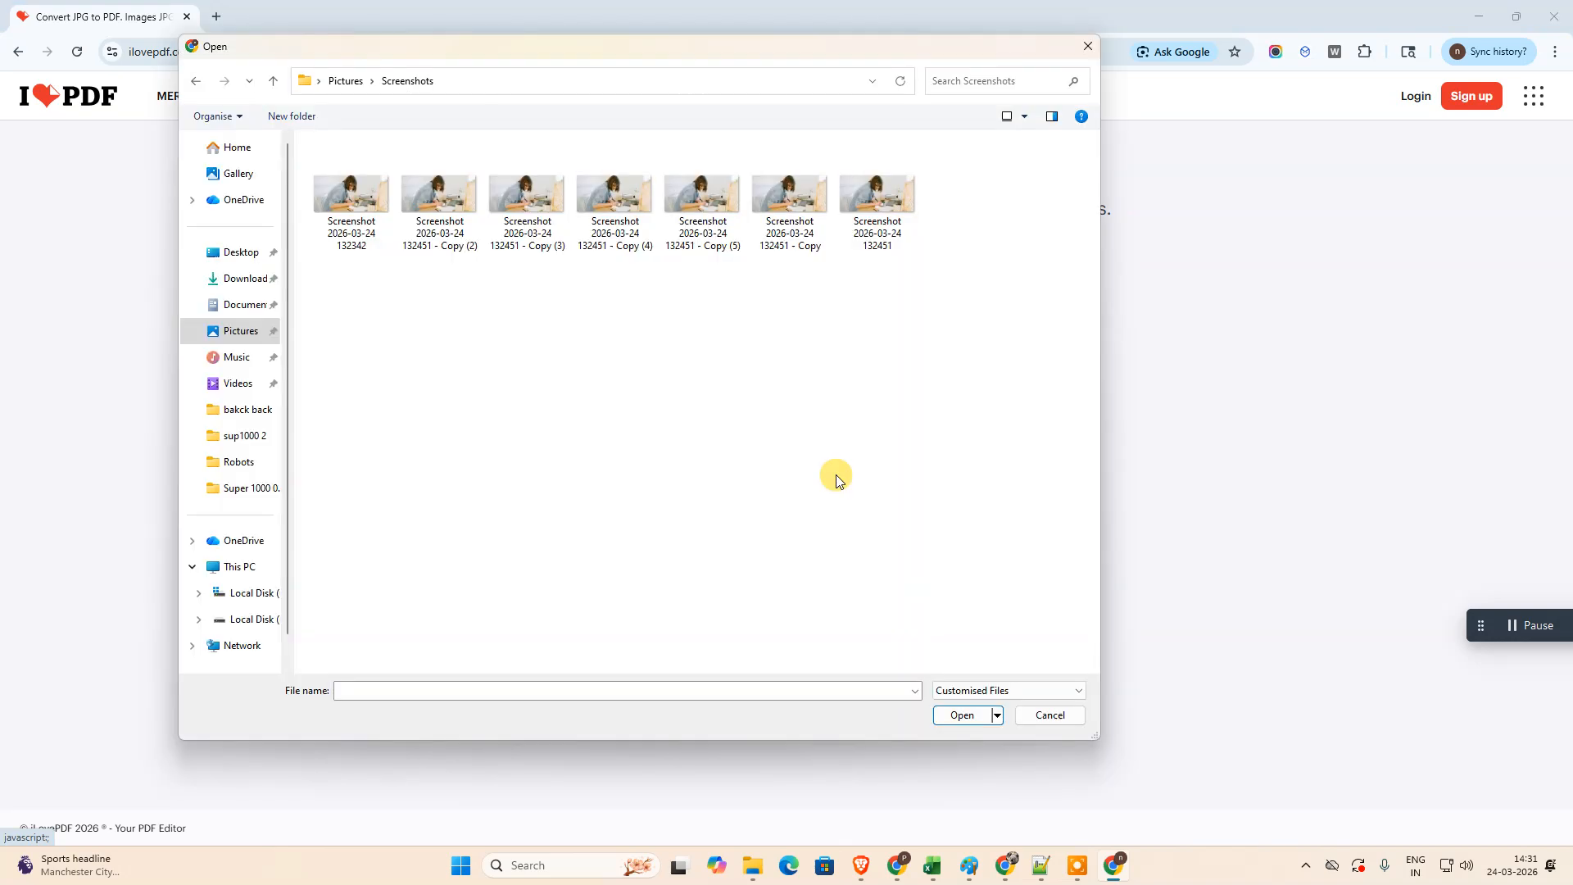
pyautogui.click(464, 236)
pyautogui.click(647, 236)
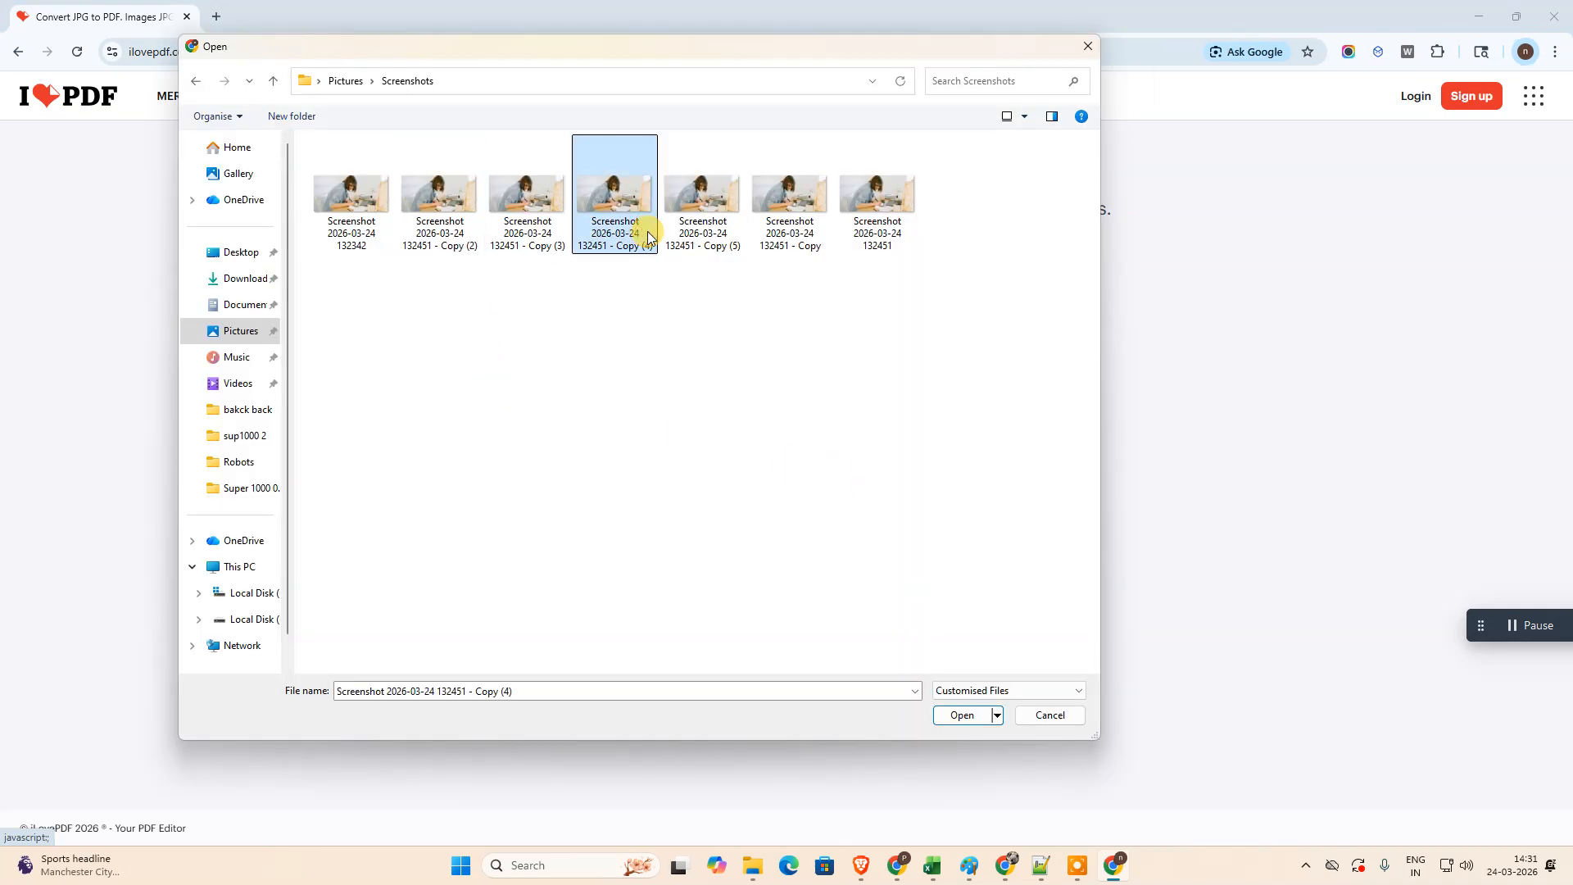
pyautogui.hotkey('ctrl', 'a')
pyautogui.click(602, 356)
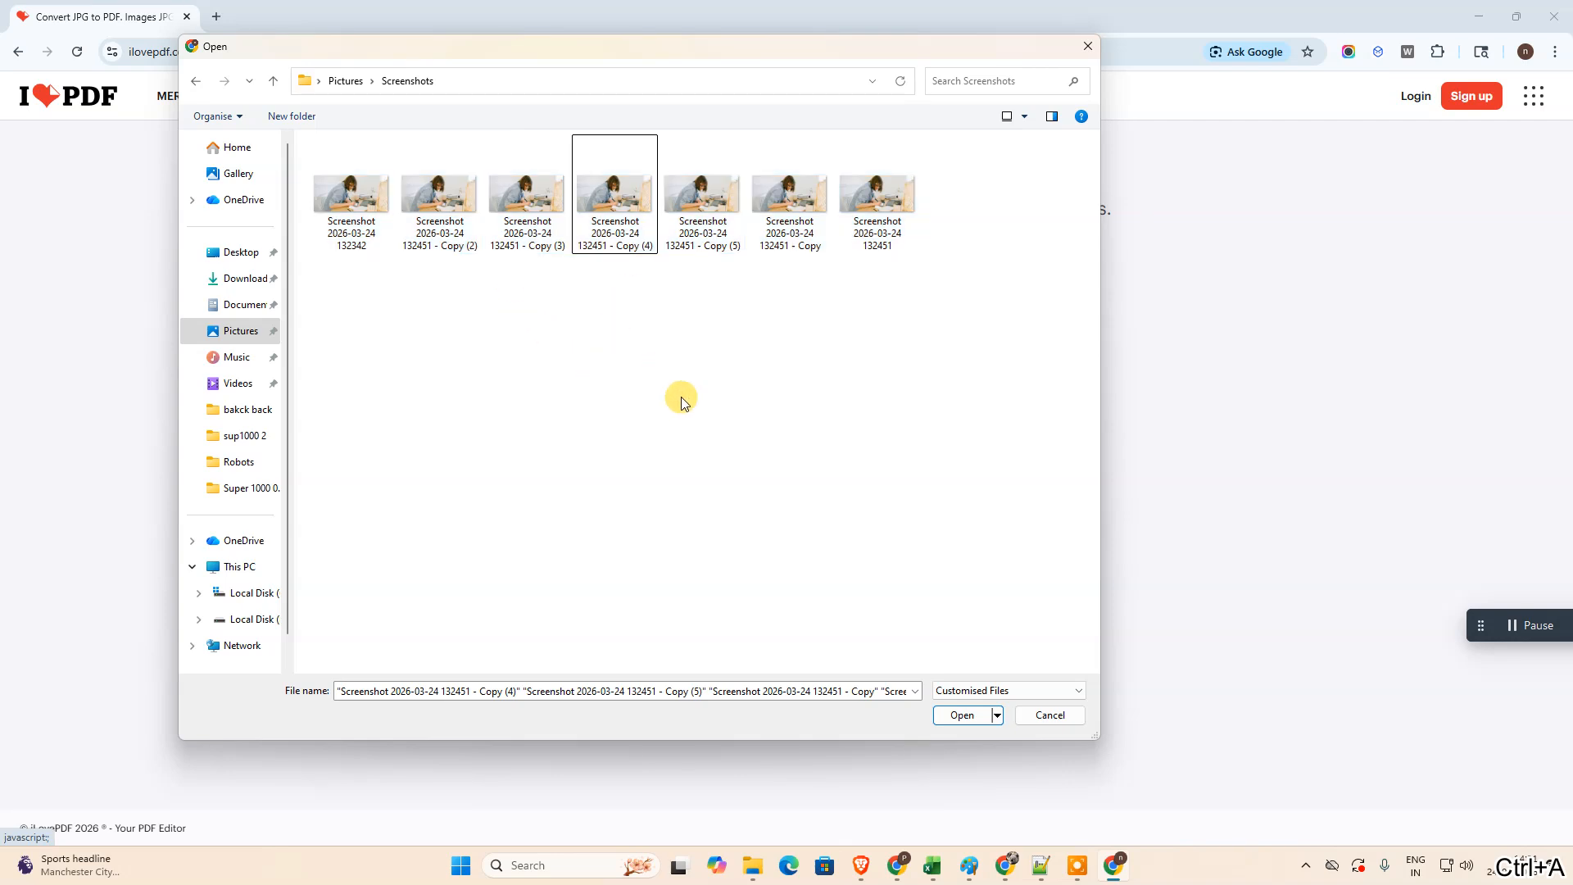
pyautogui.hotkey('ctrl', 'a')
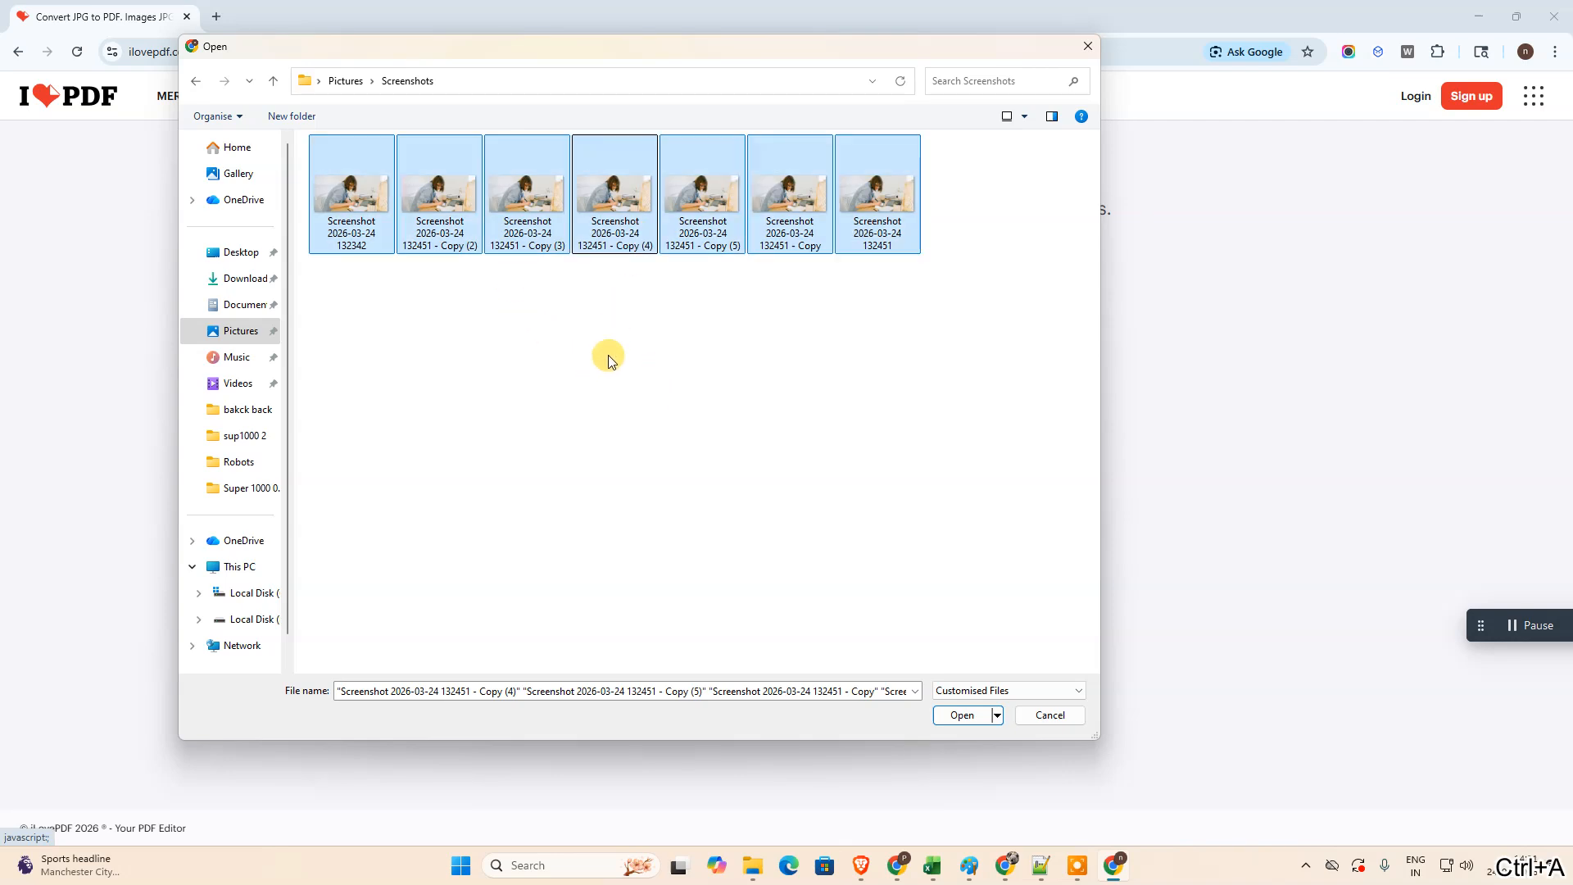
pyautogui.click(764, 343)
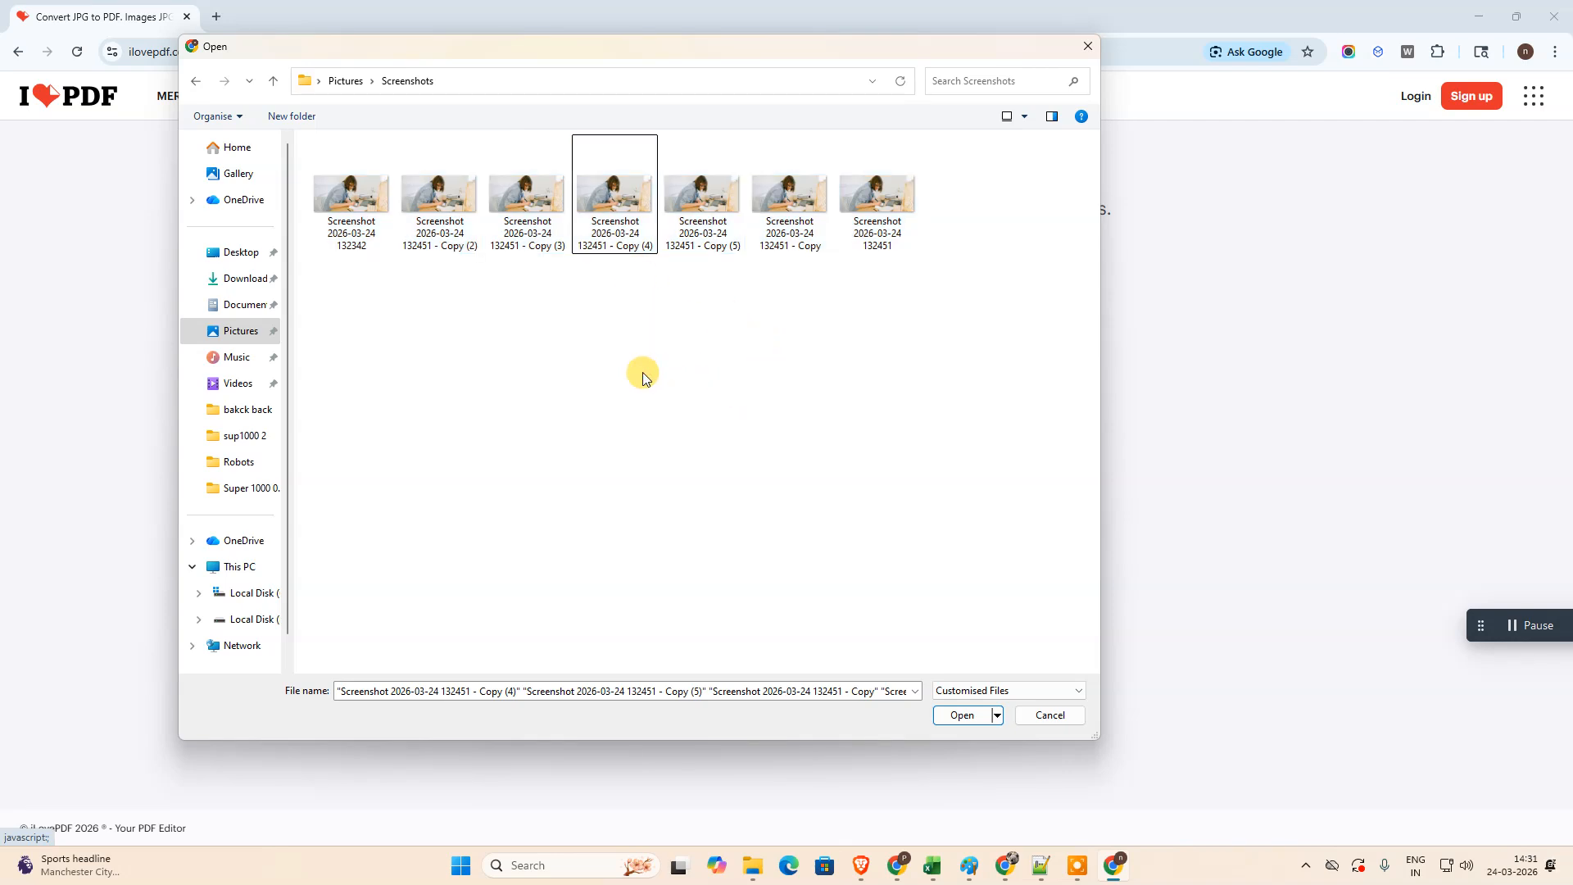
pyautogui.click(442, 195)
pyautogui.keyDown('ctrl'); pyautogui.click(610, 192); pyautogui.keyUp('ctrl')
pyautogui.keyDown('ctrl'); pyautogui.click(795, 212); pyautogui.keyUp('ctrl')
pyautogui.keyDown('ctrl'); pyautogui.click(871, 220); pyautogui.keyUp('ctrl')
pyautogui.keyDown('ctrl'); pyautogui.click(868, 205); pyautogui.keyUp('ctrl')
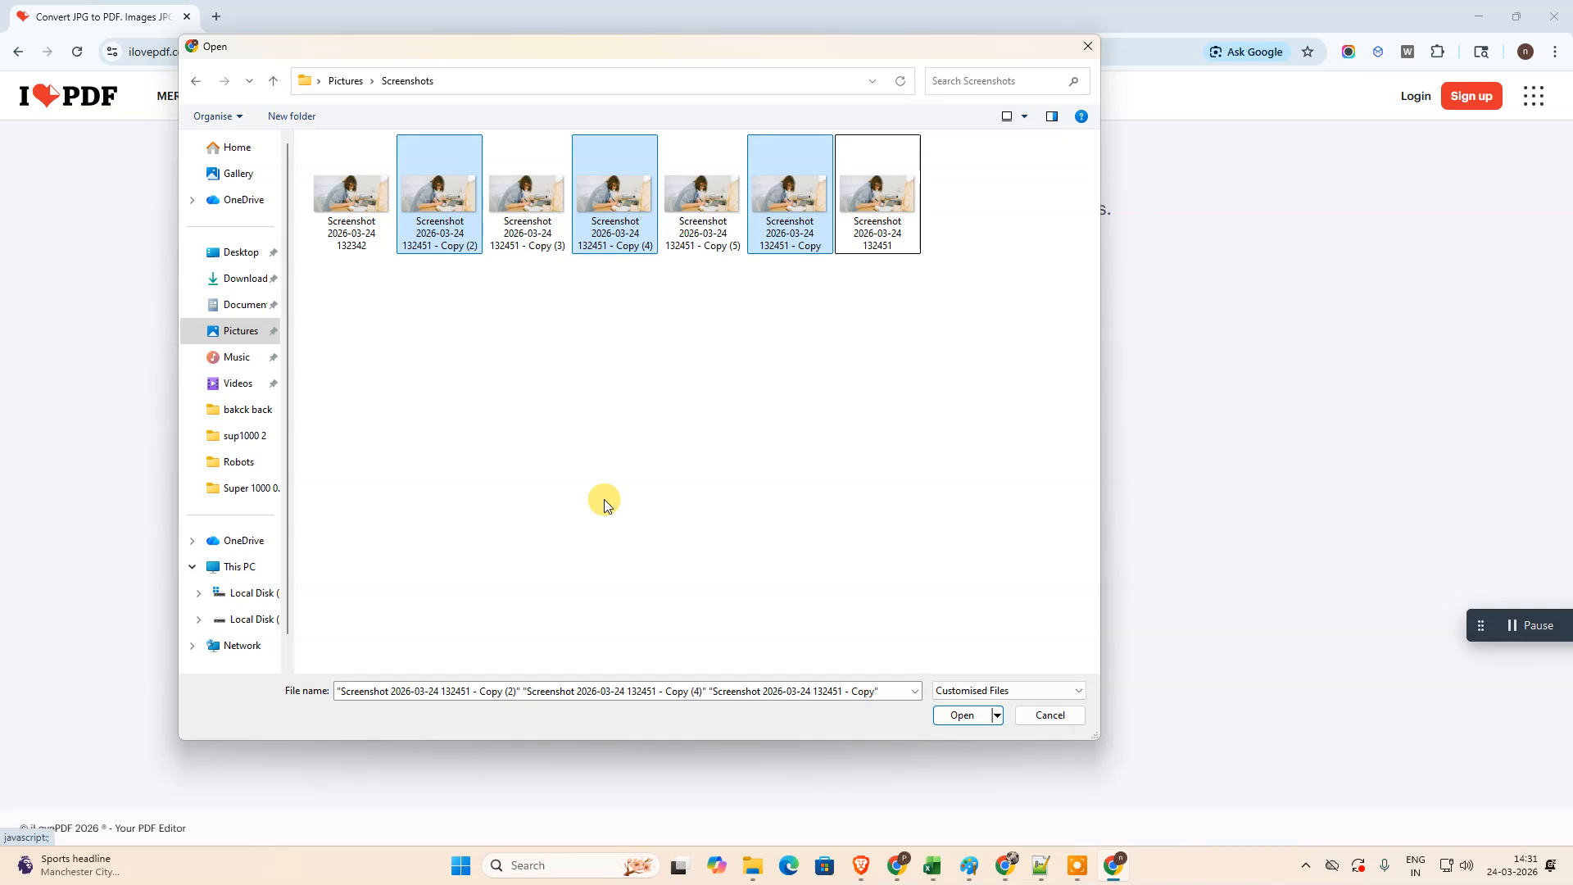
pyautogui.click(683, 397)
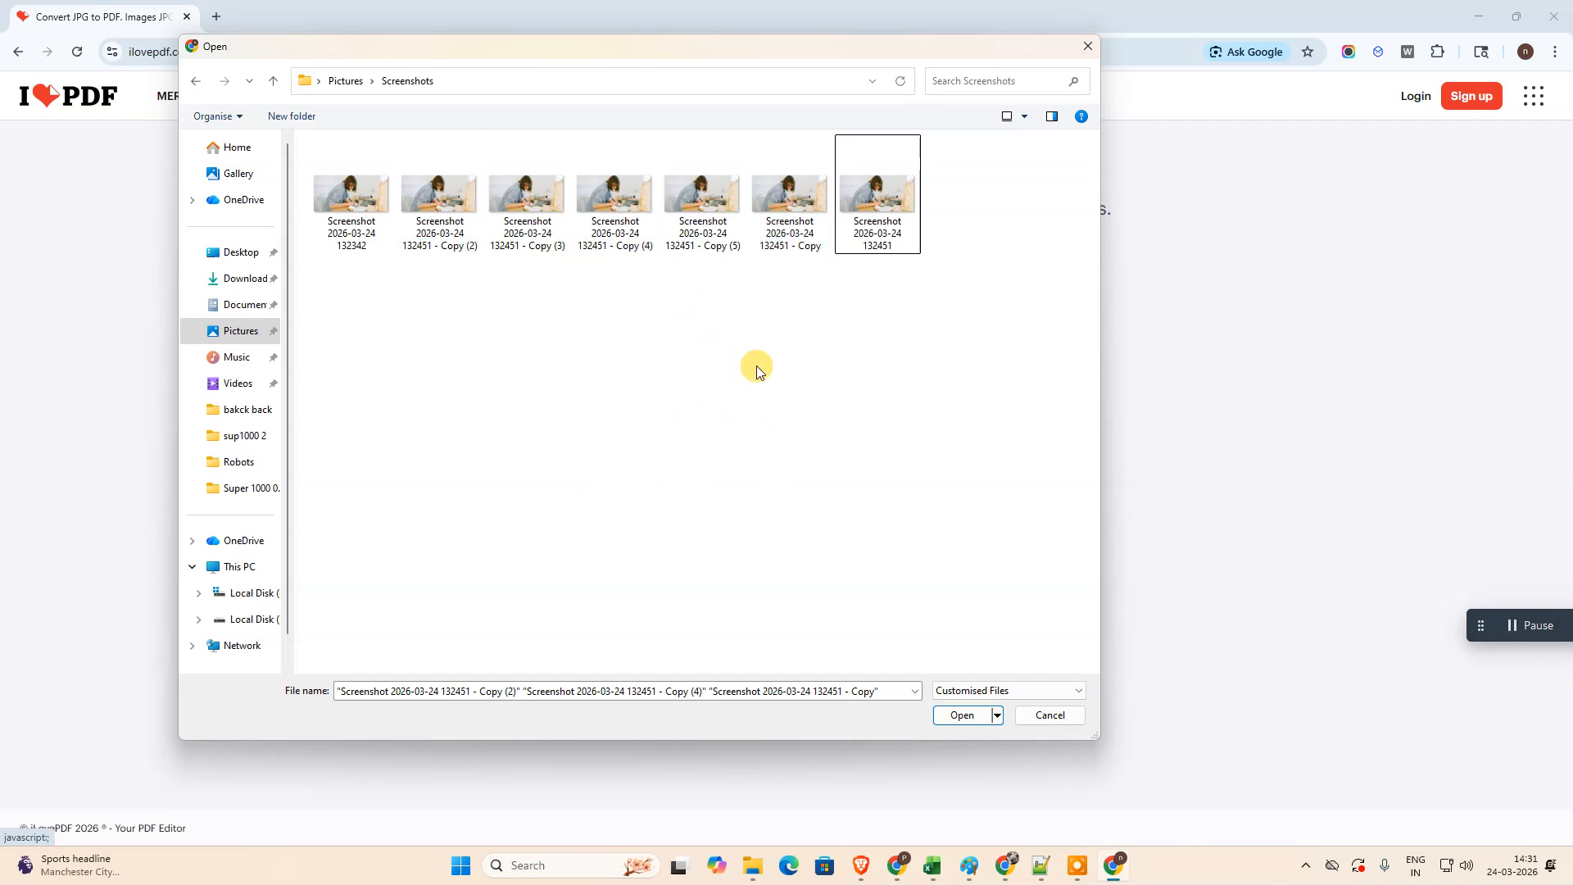
# Step: Upload all the images in the Screenshots folder to the converter
pyautogui.hotkey('ctrl', 'a')
pyautogui.click(961, 716)
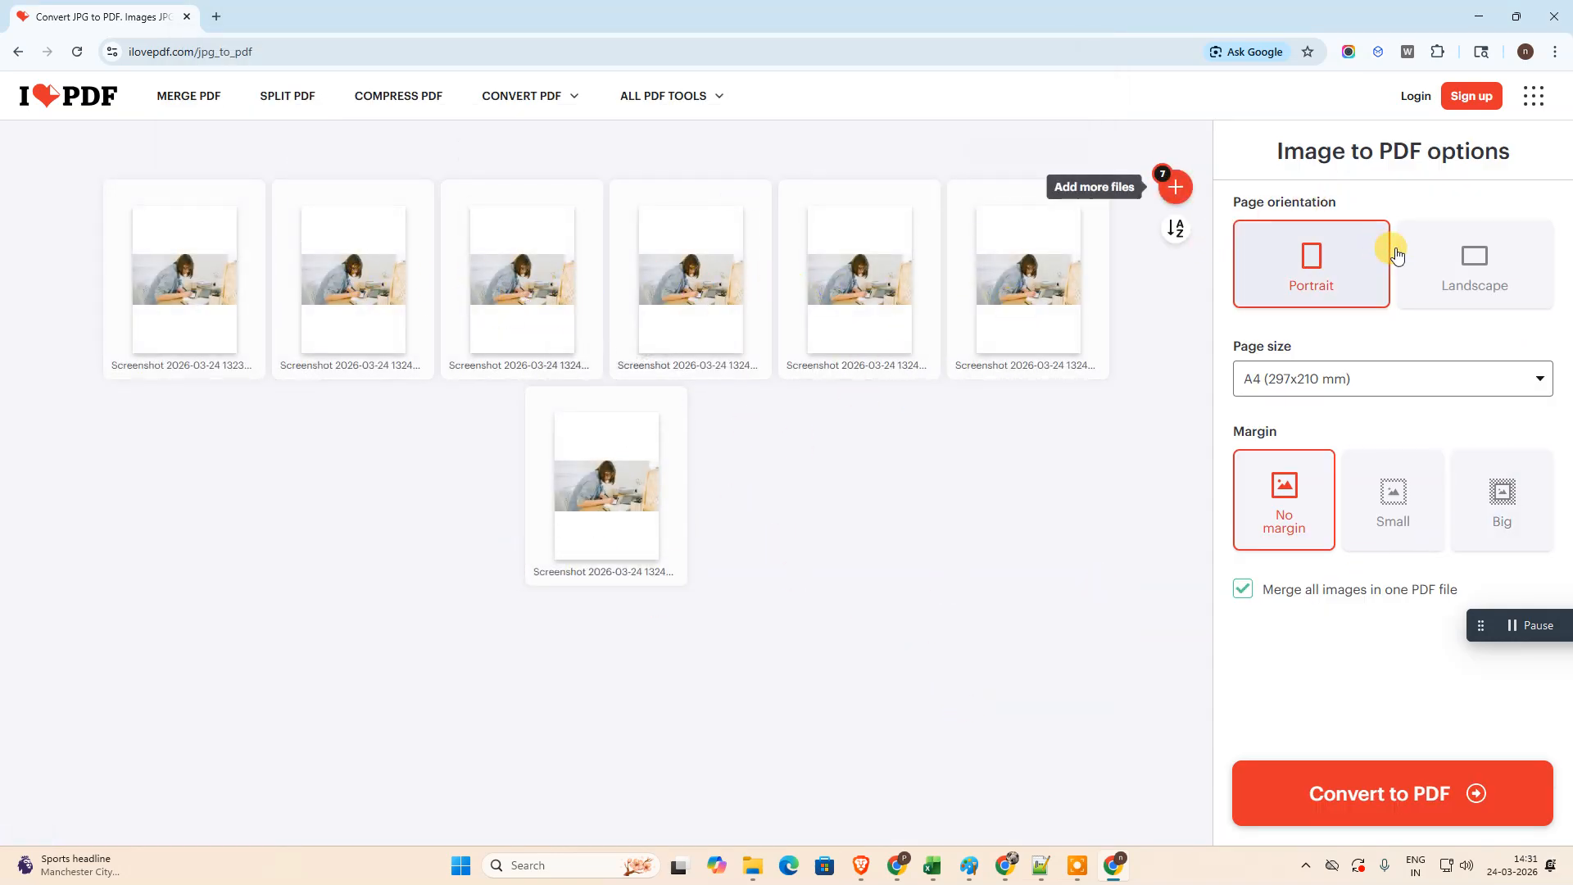
# Step: Convert the uploaded images to PDF with Portrait page orientation and download the resulting file
pyautogui.click(1464, 297)
pyautogui.click(1296, 291)
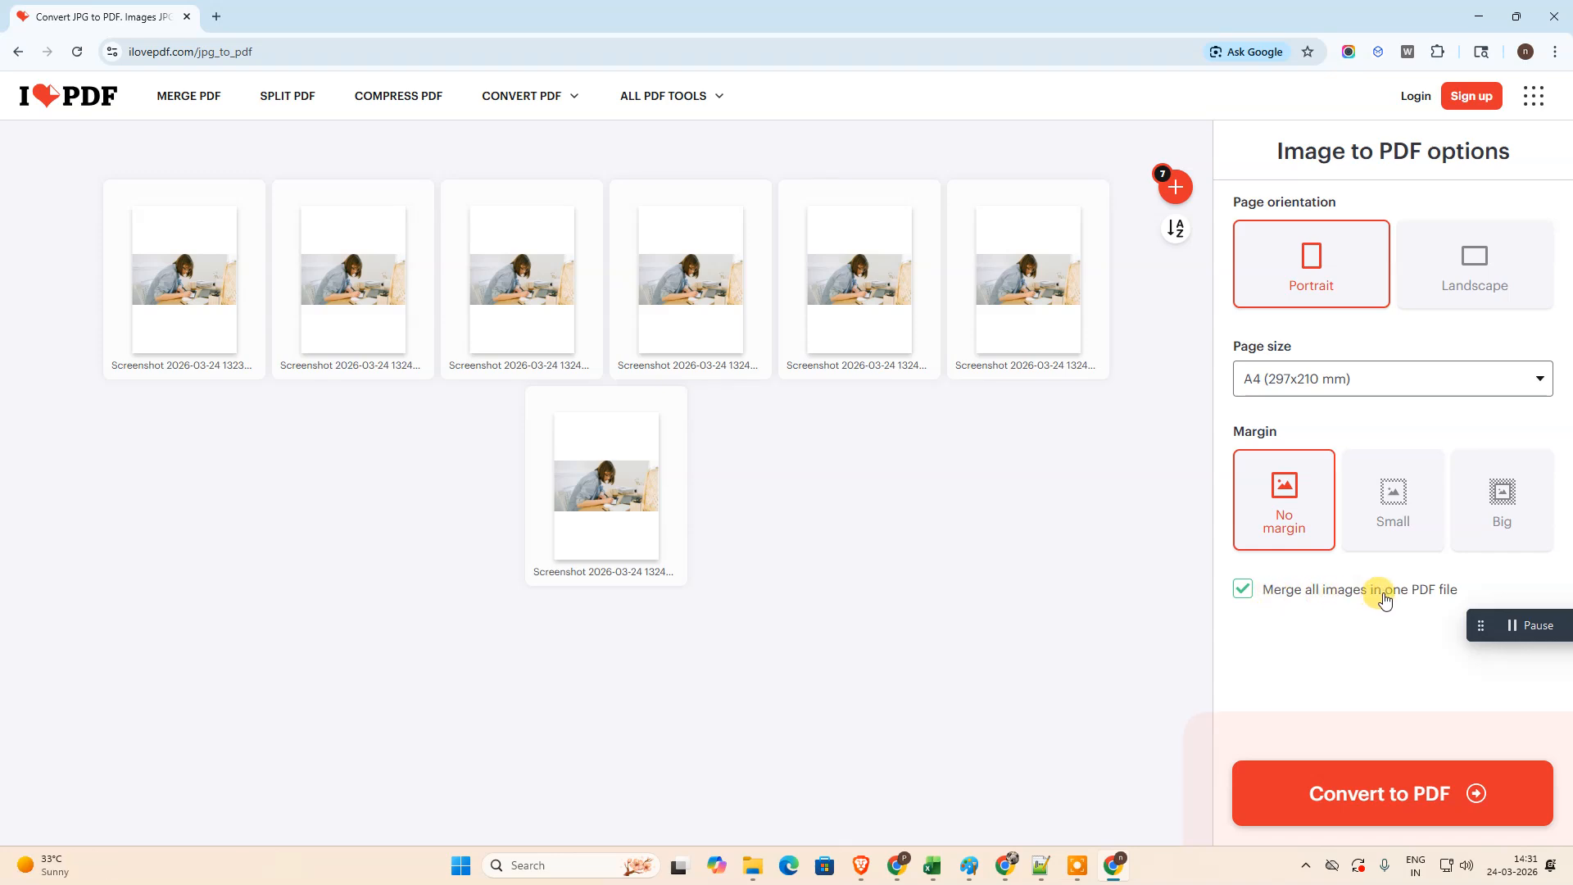
pyautogui.click(1350, 792)
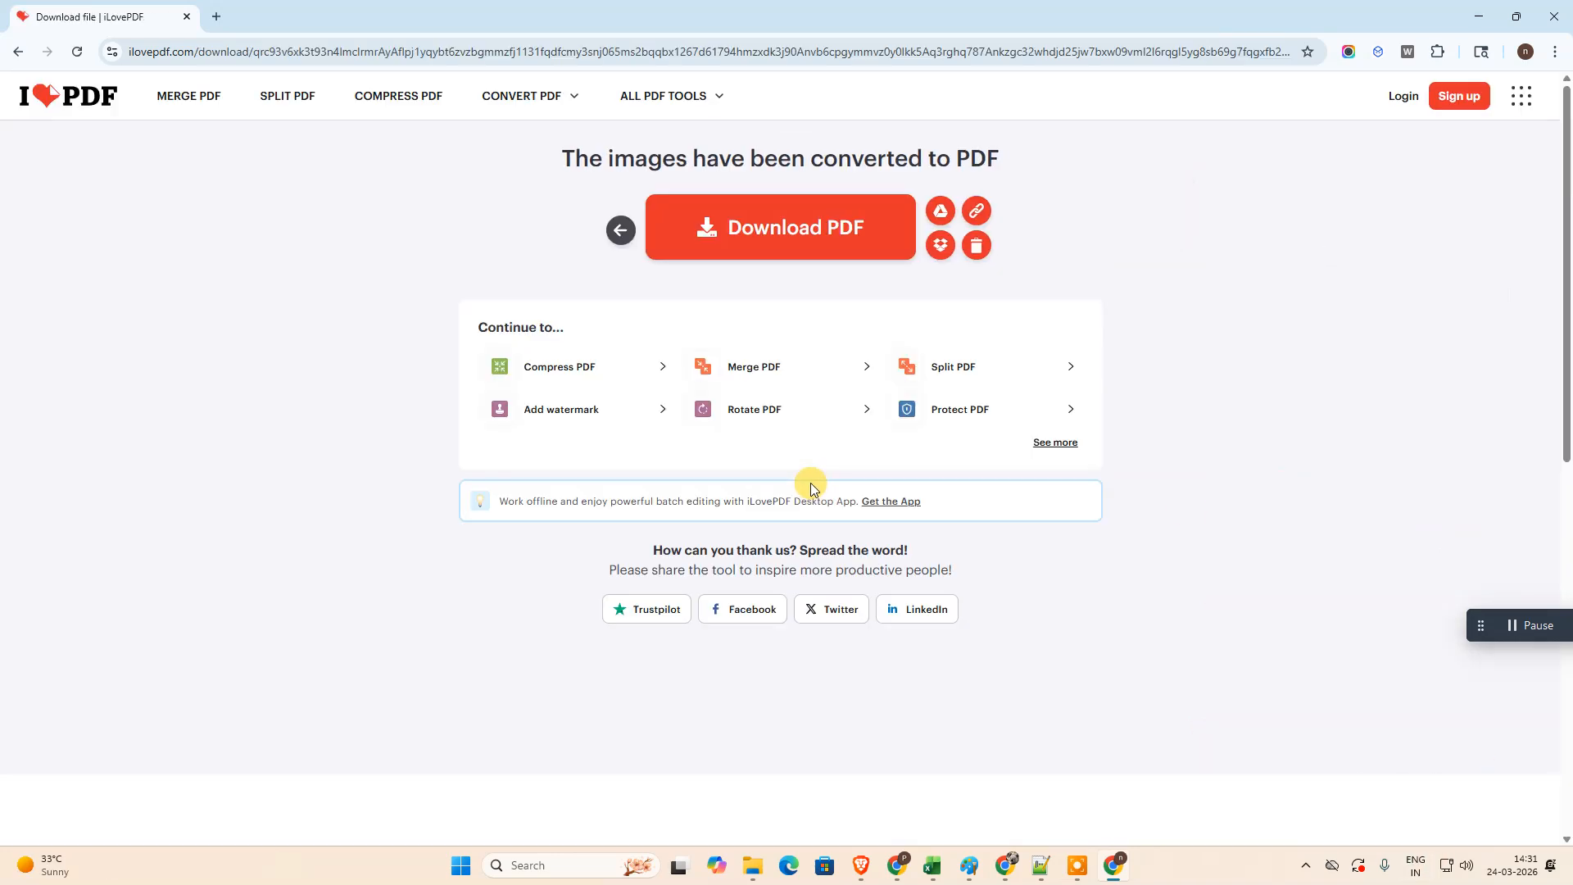
pyautogui.click(879, 226)
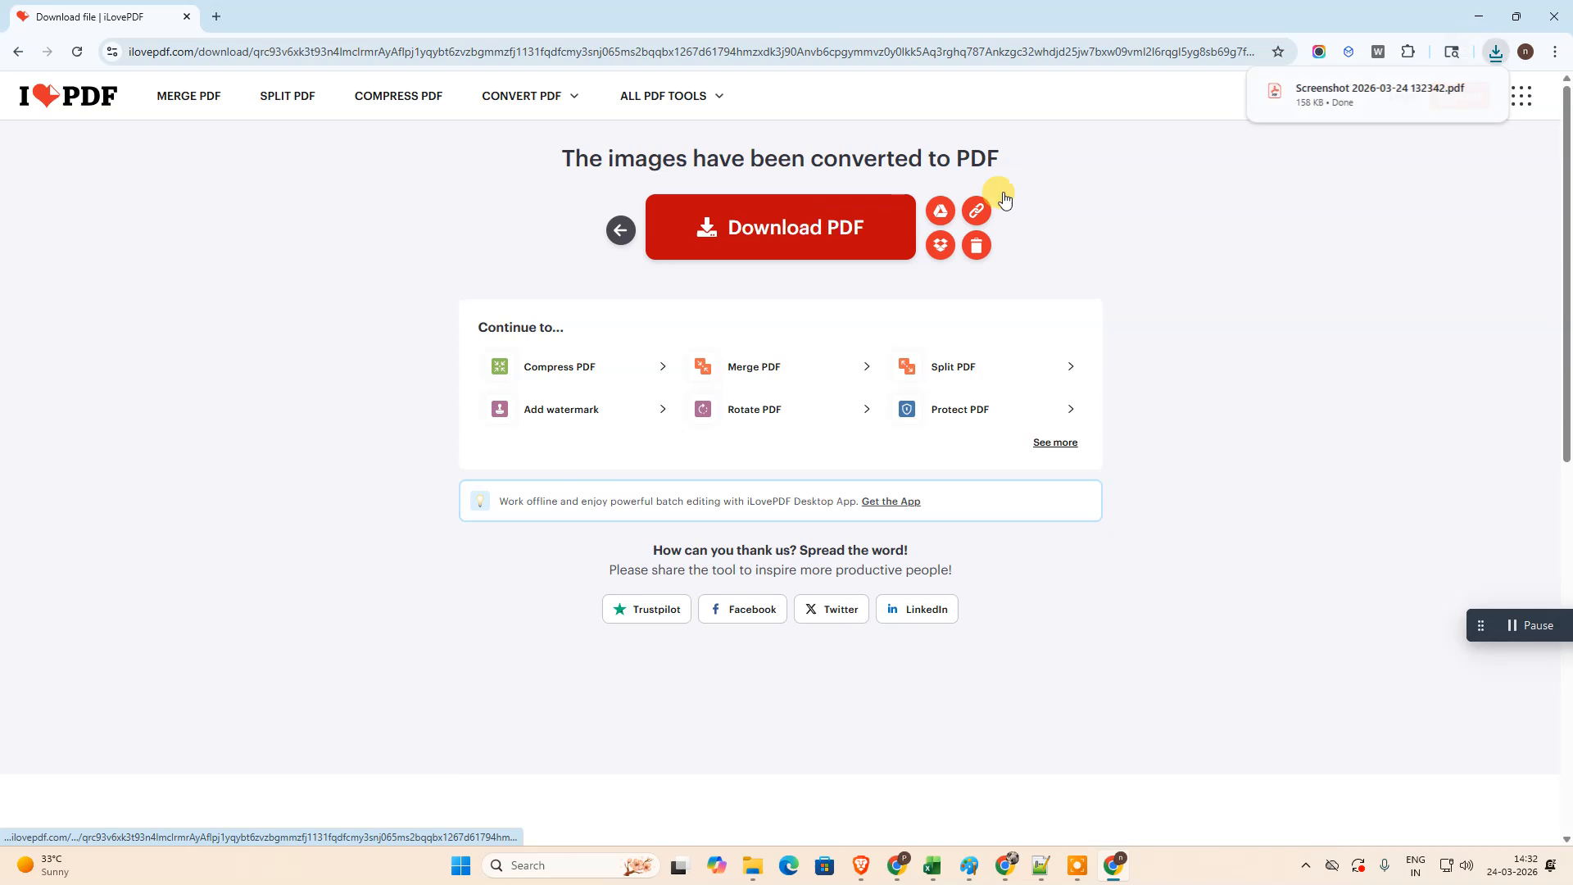
# Step: Open the downloaded PDF and look through its pages to check the converted images
pyautogui.click(1336, 90)
pyautogui.scroll(-5, 863, 359)
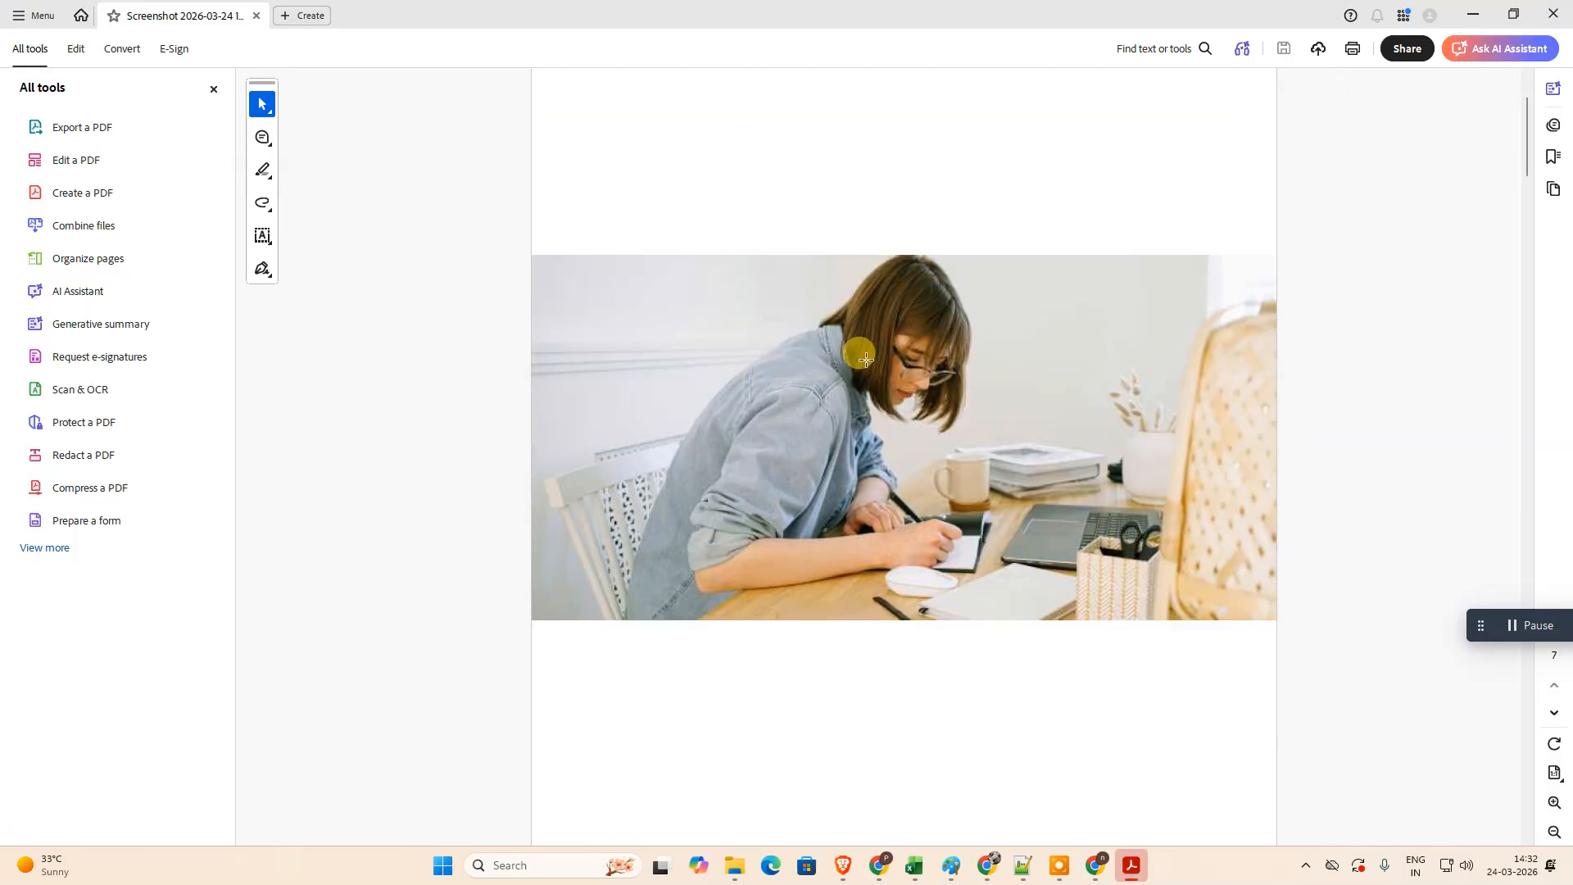
pyautogui.scroll(-15, 862, 365)
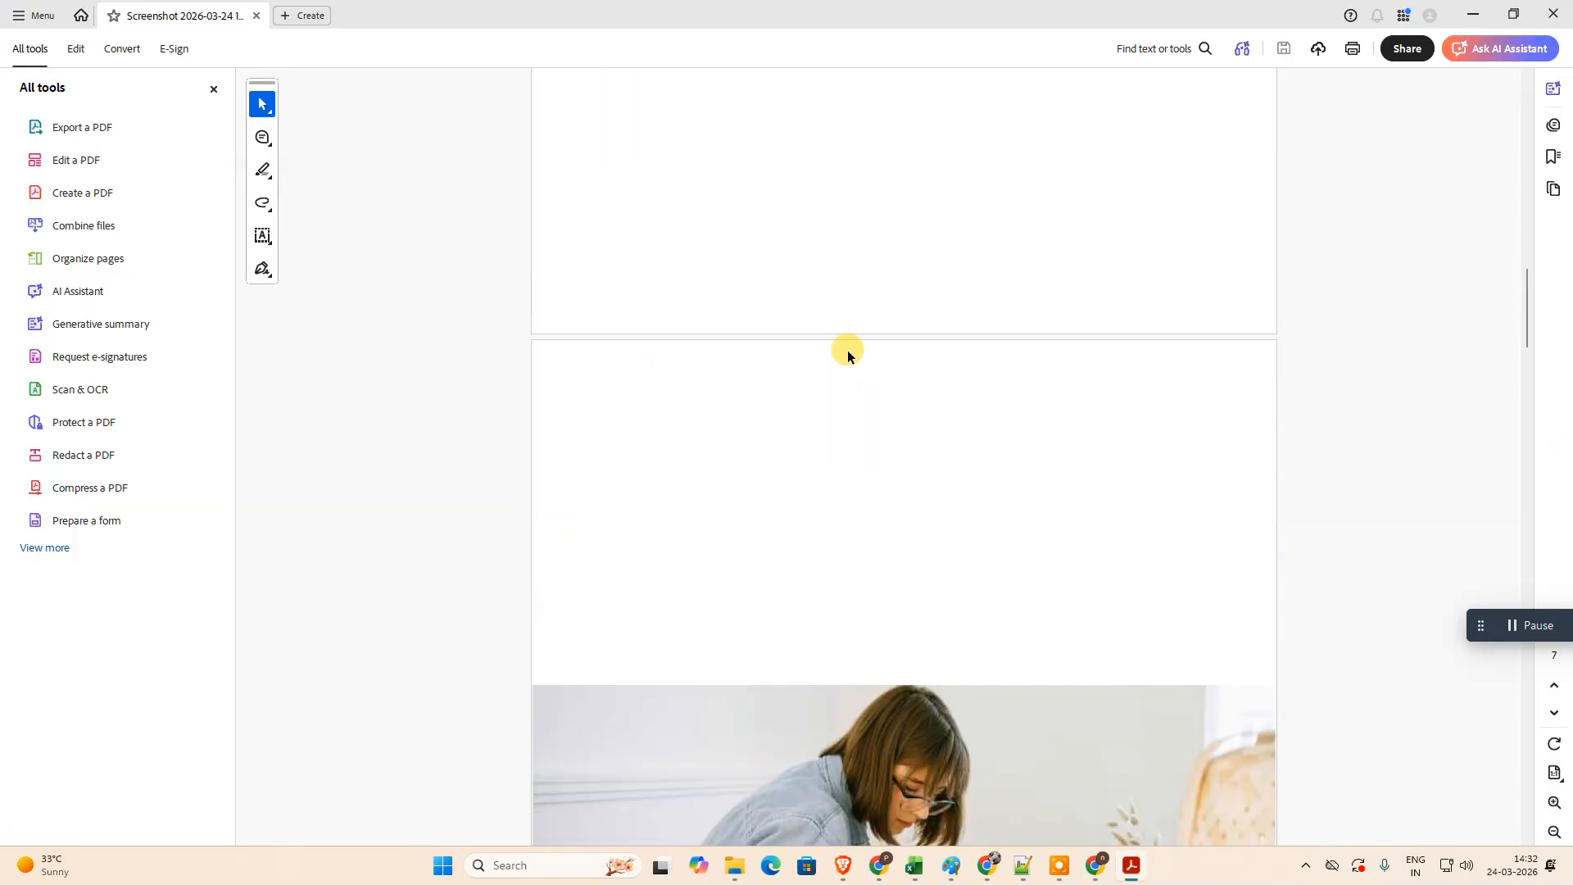
pyautogui.scroll(-15, 849, 349)
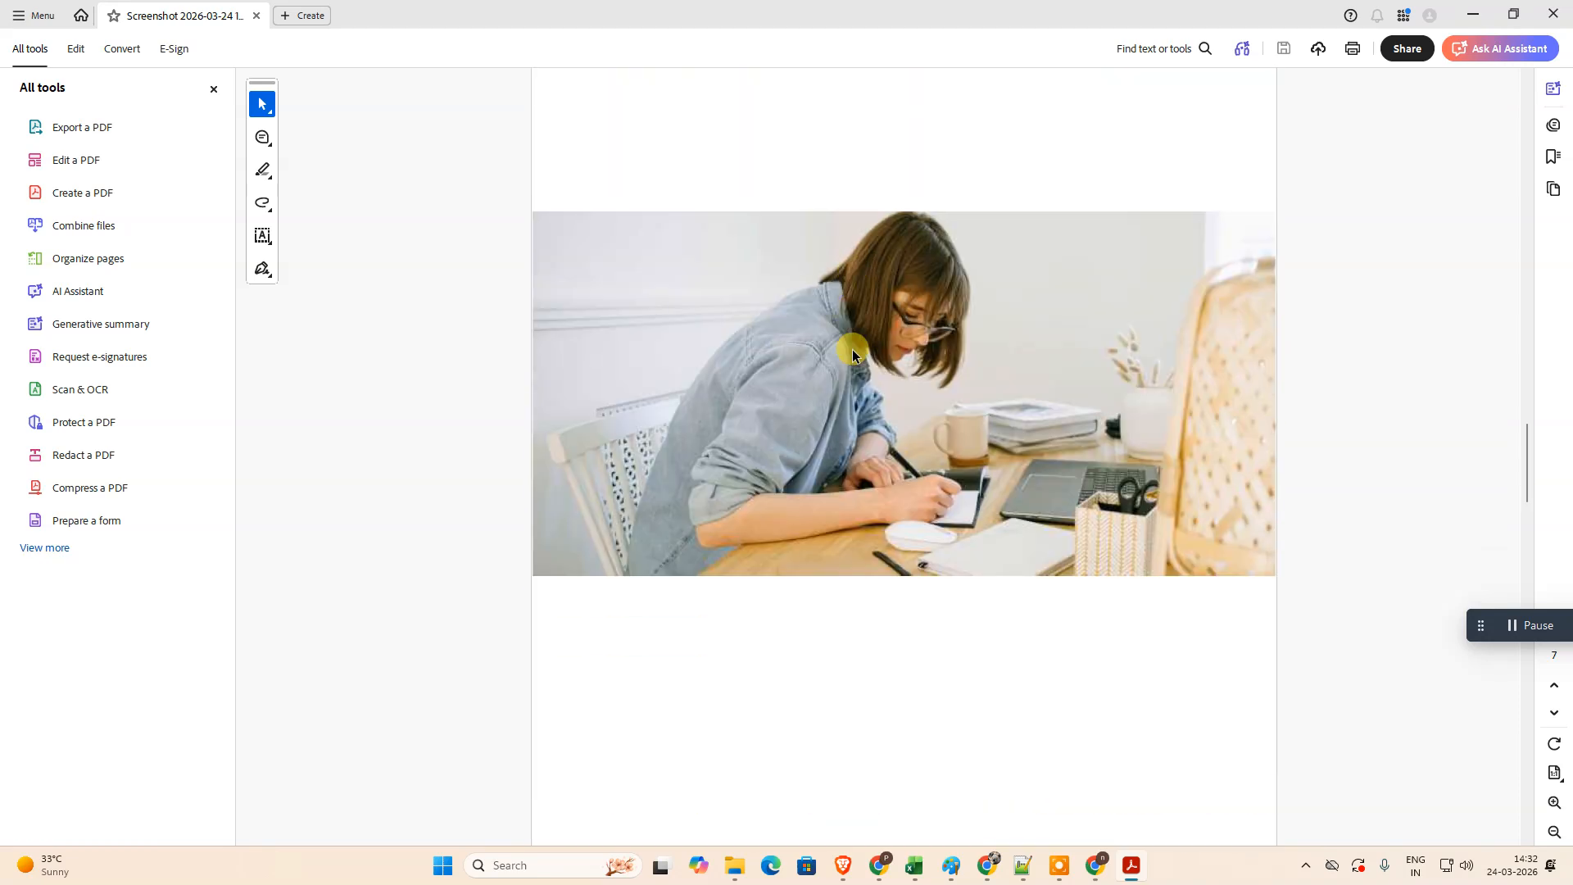
pyautogui.scroll(-4, 852, 349)
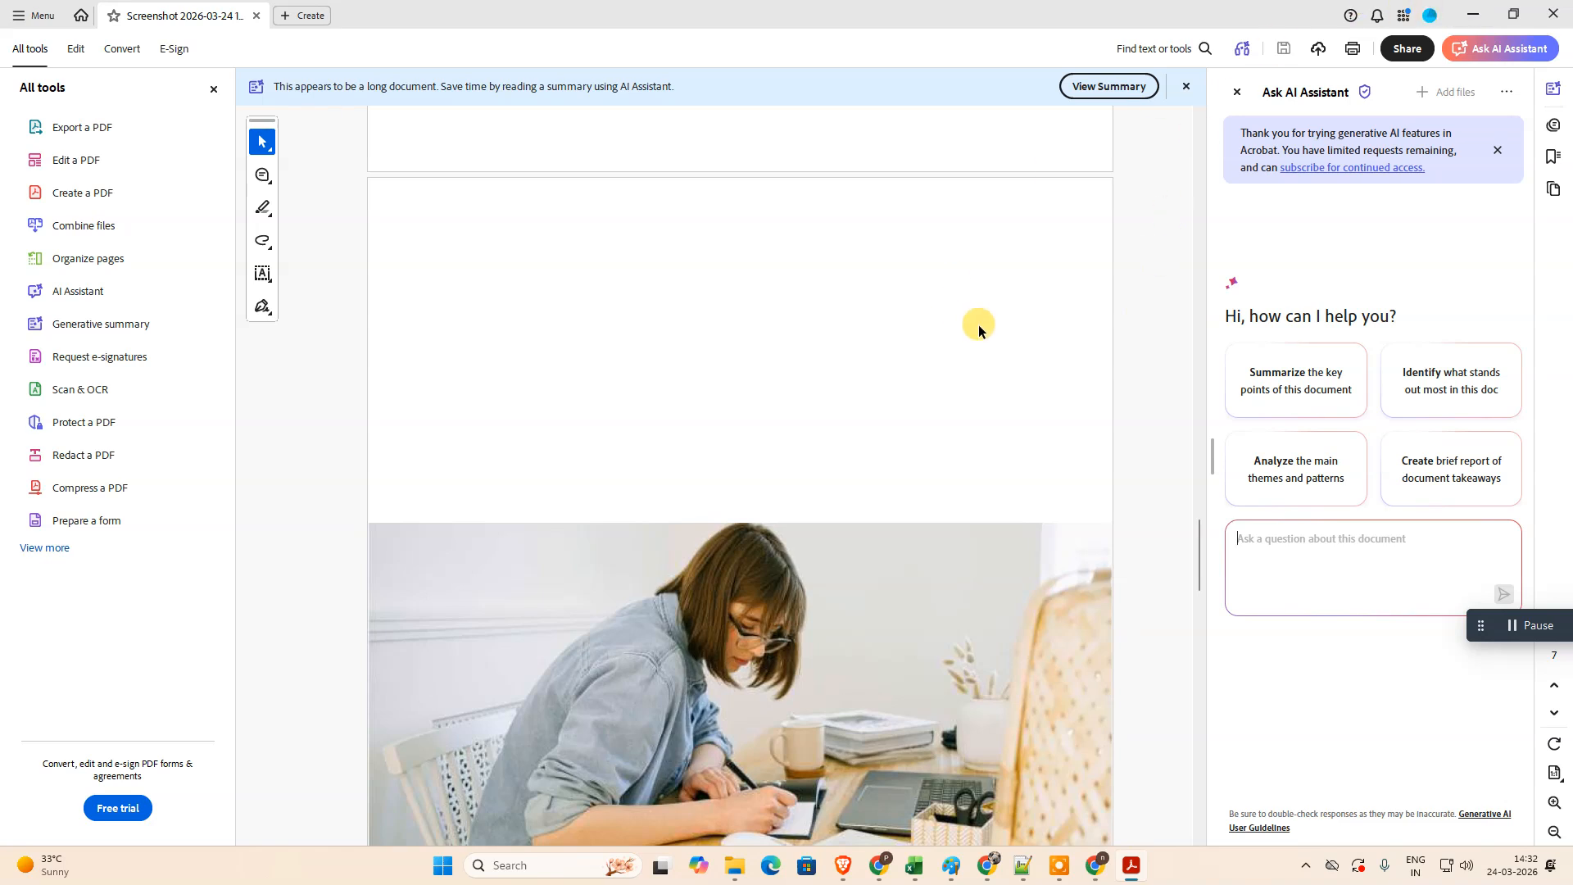
# Step: Switch back to the Screenshots folder in File Explorer
pyautogui.hotkey('alt', 'Tab')
pyautogui.click(707, 642)
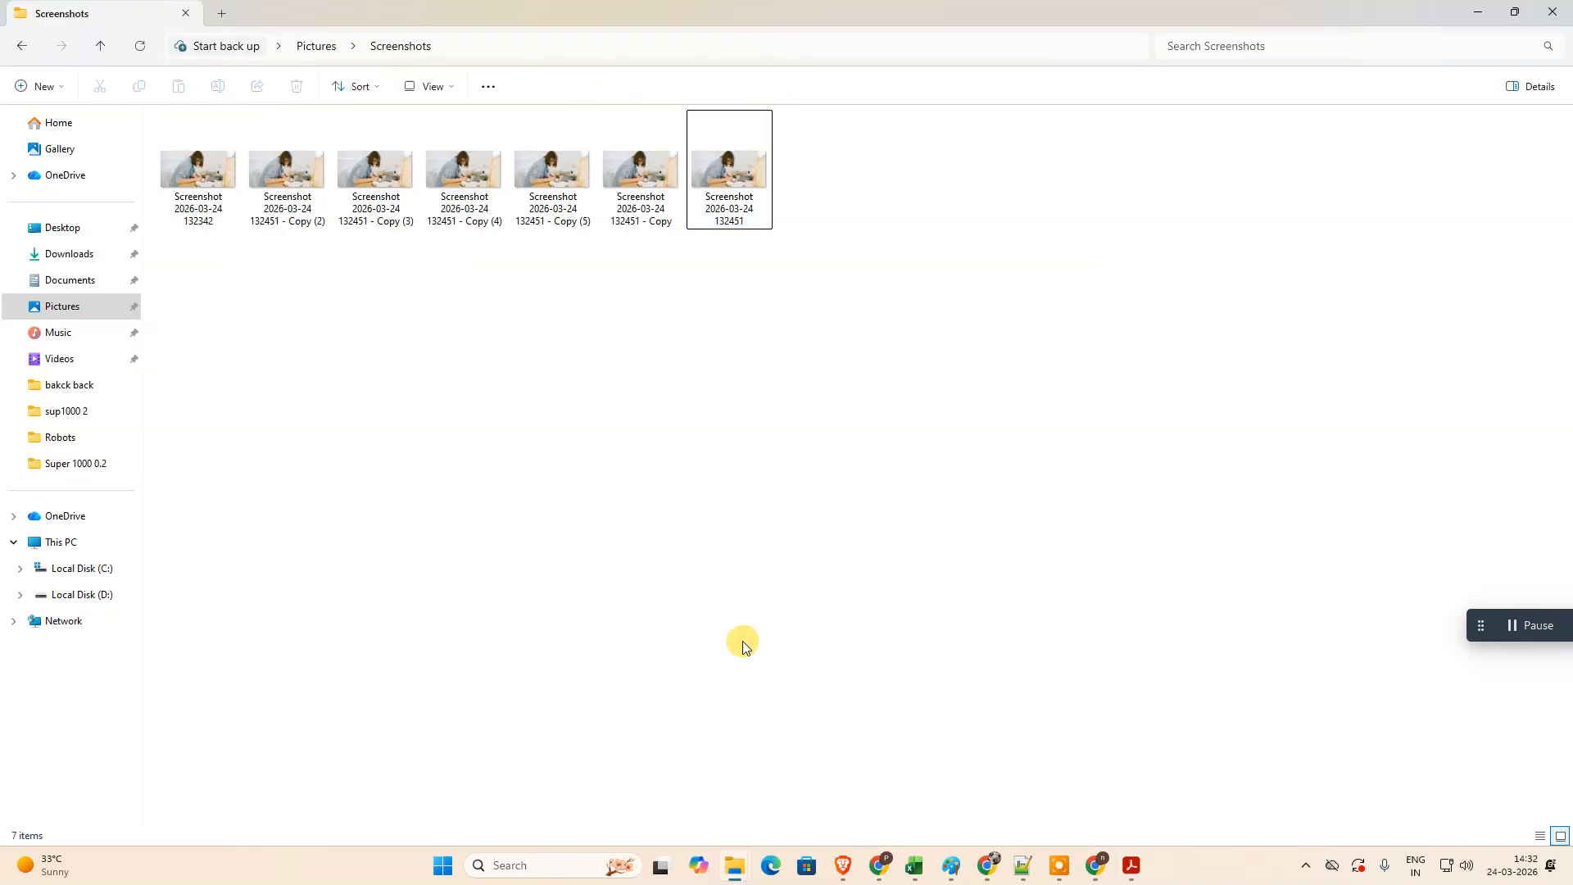
pyautogui.click(467, 215)
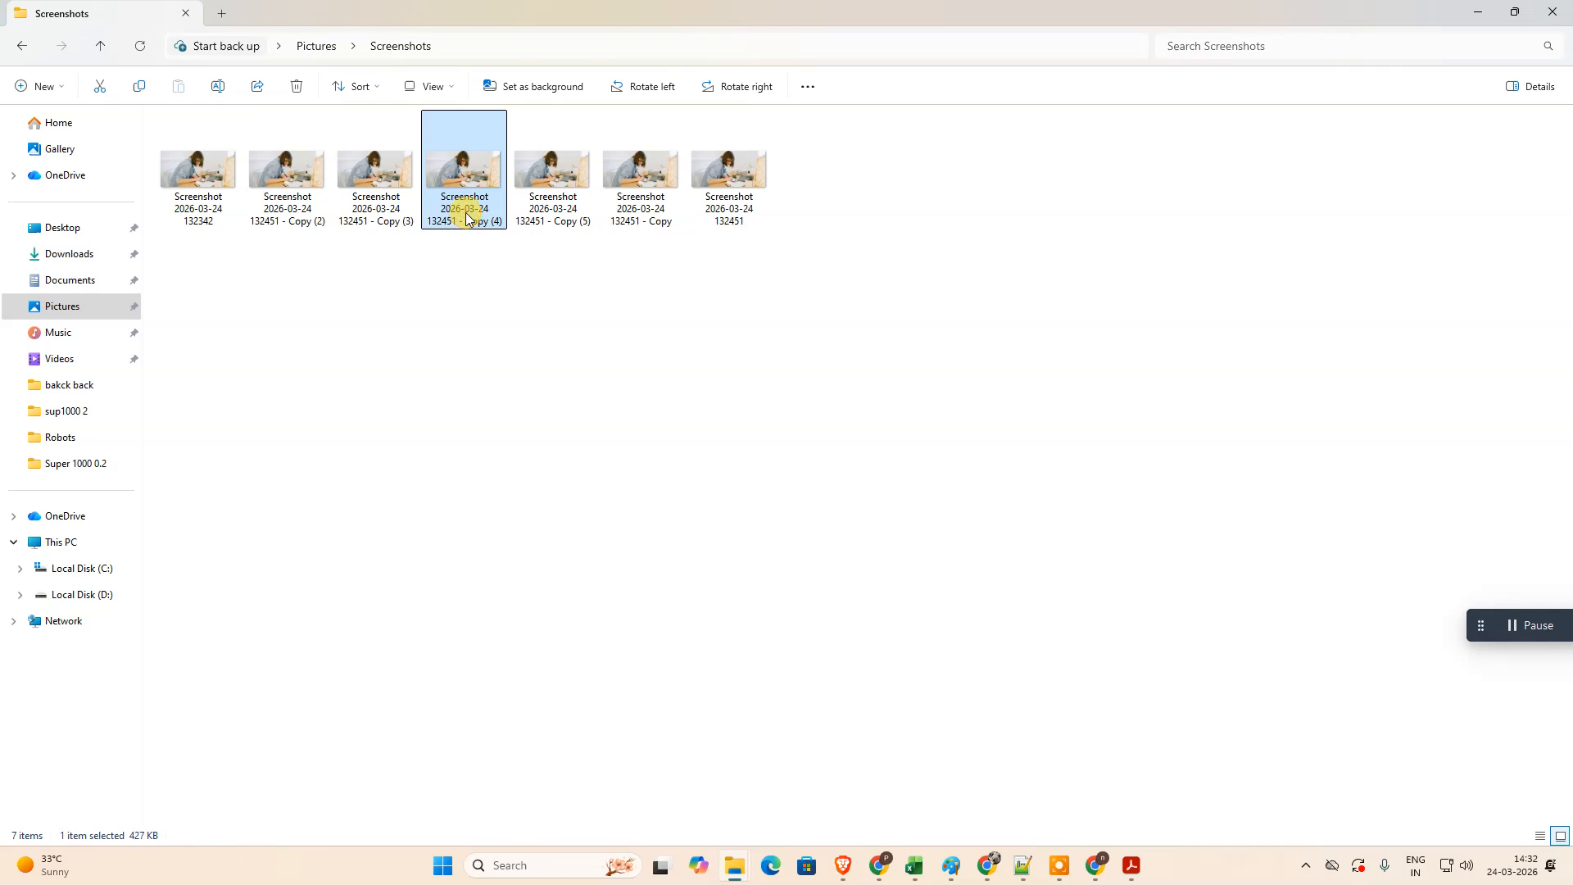
pyautogui.hotkey('ctrl', 'a')
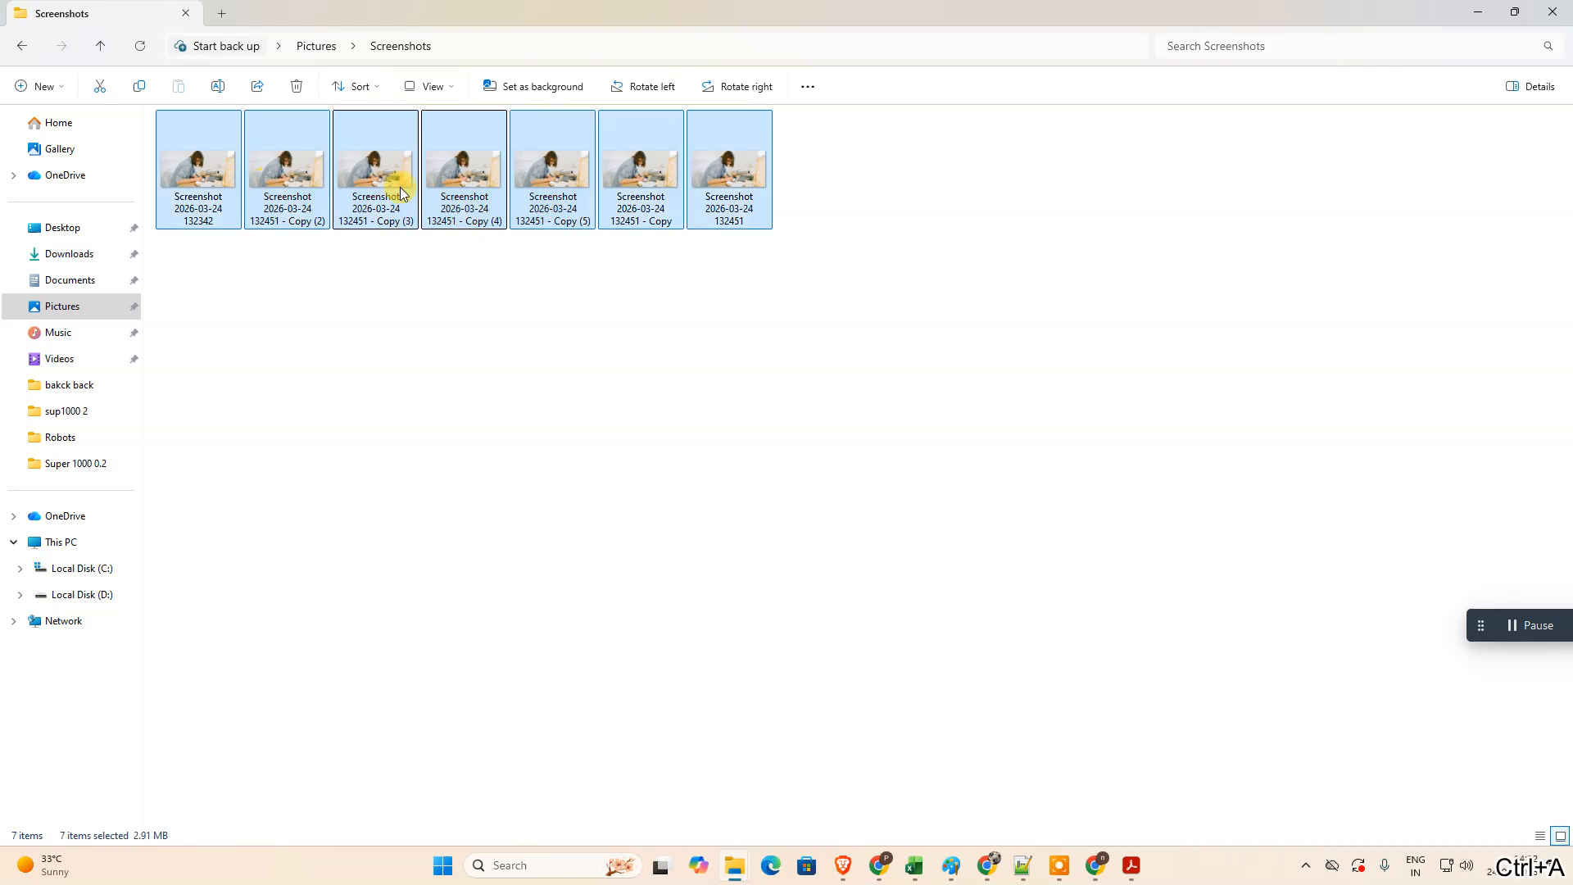
pyautogui.click(537, 313)
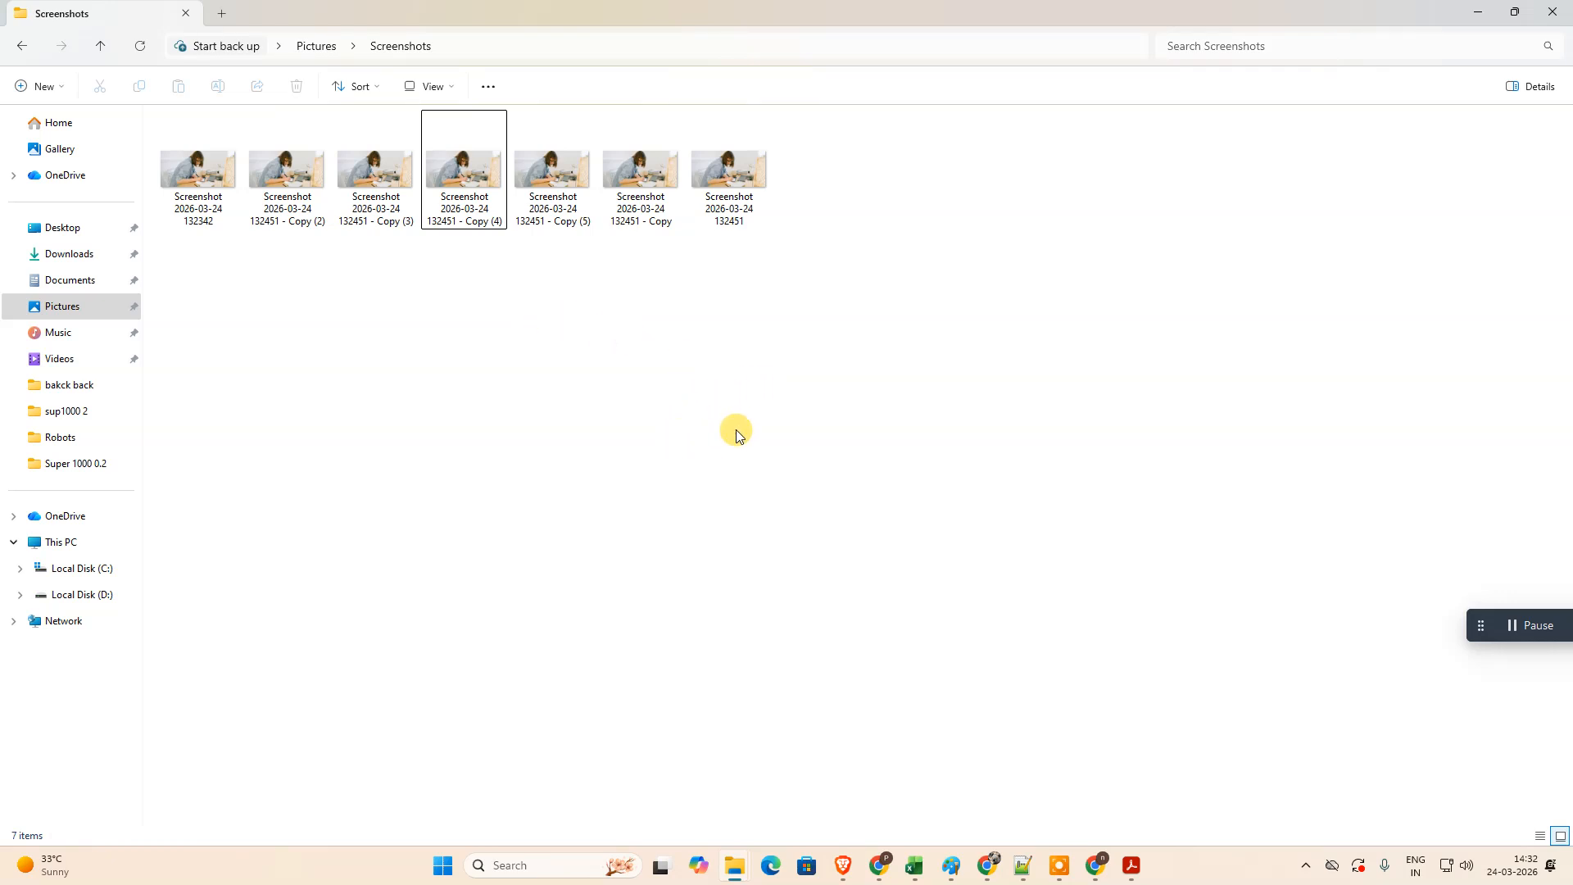
pyautogui.click(624, 434)
pyautogui.click(564, 215)
pyautogui.keyDown('ctrl'); pyautogui.click(376, 215); pyautogui.keyUp('ctrl')
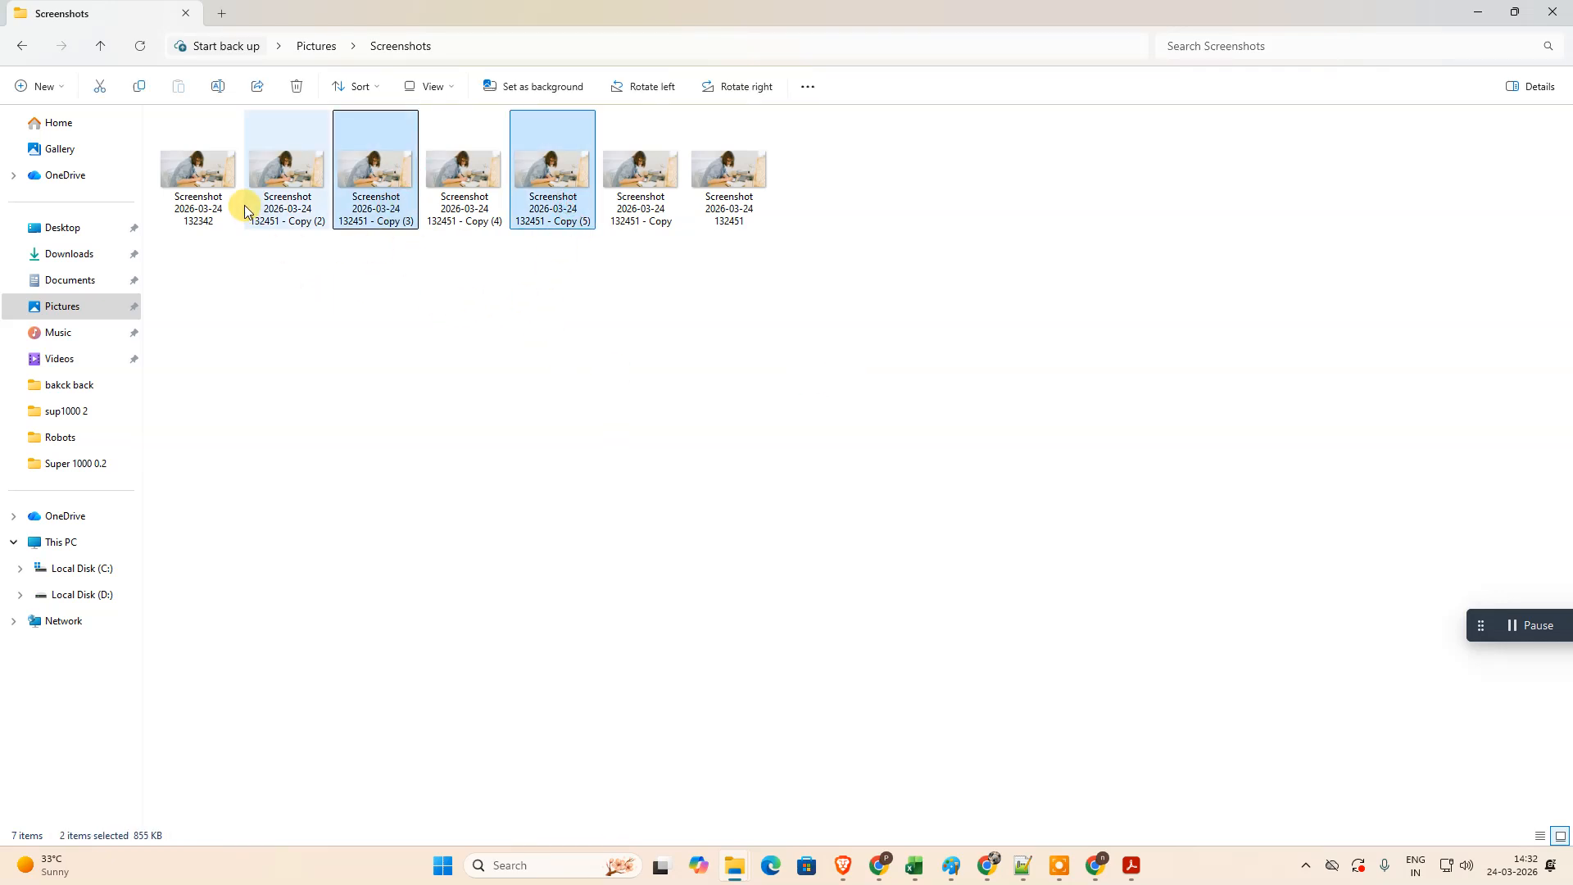
pyautogui.keyDown('ctrl'); pyautogui.click(199, 200); pyautogui.keyUp('ctrl')
pyautogui.keyDown('ctrl'); pyautogui.click(645, 207); pyautogui.keyUp('ctrl')
pyautogui.keyDown('ctrl'); pyautogui.click(741, 198); pyautogui.keyUp('ctrl')
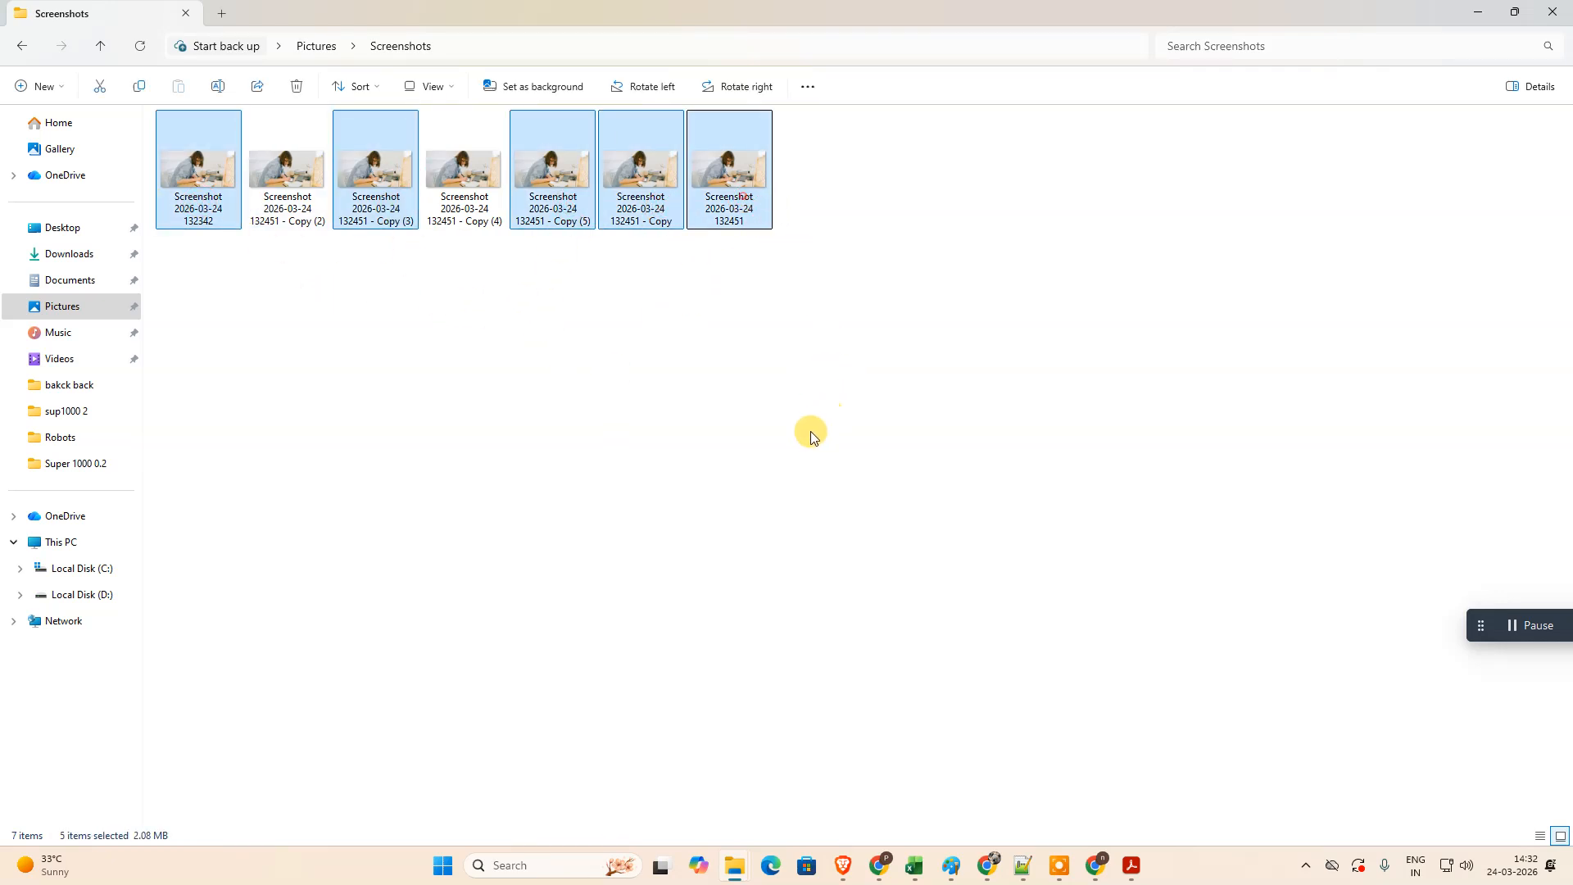
pyautogui.click(660, 374)
pyautogui.hotkey('ctrl', 'a')
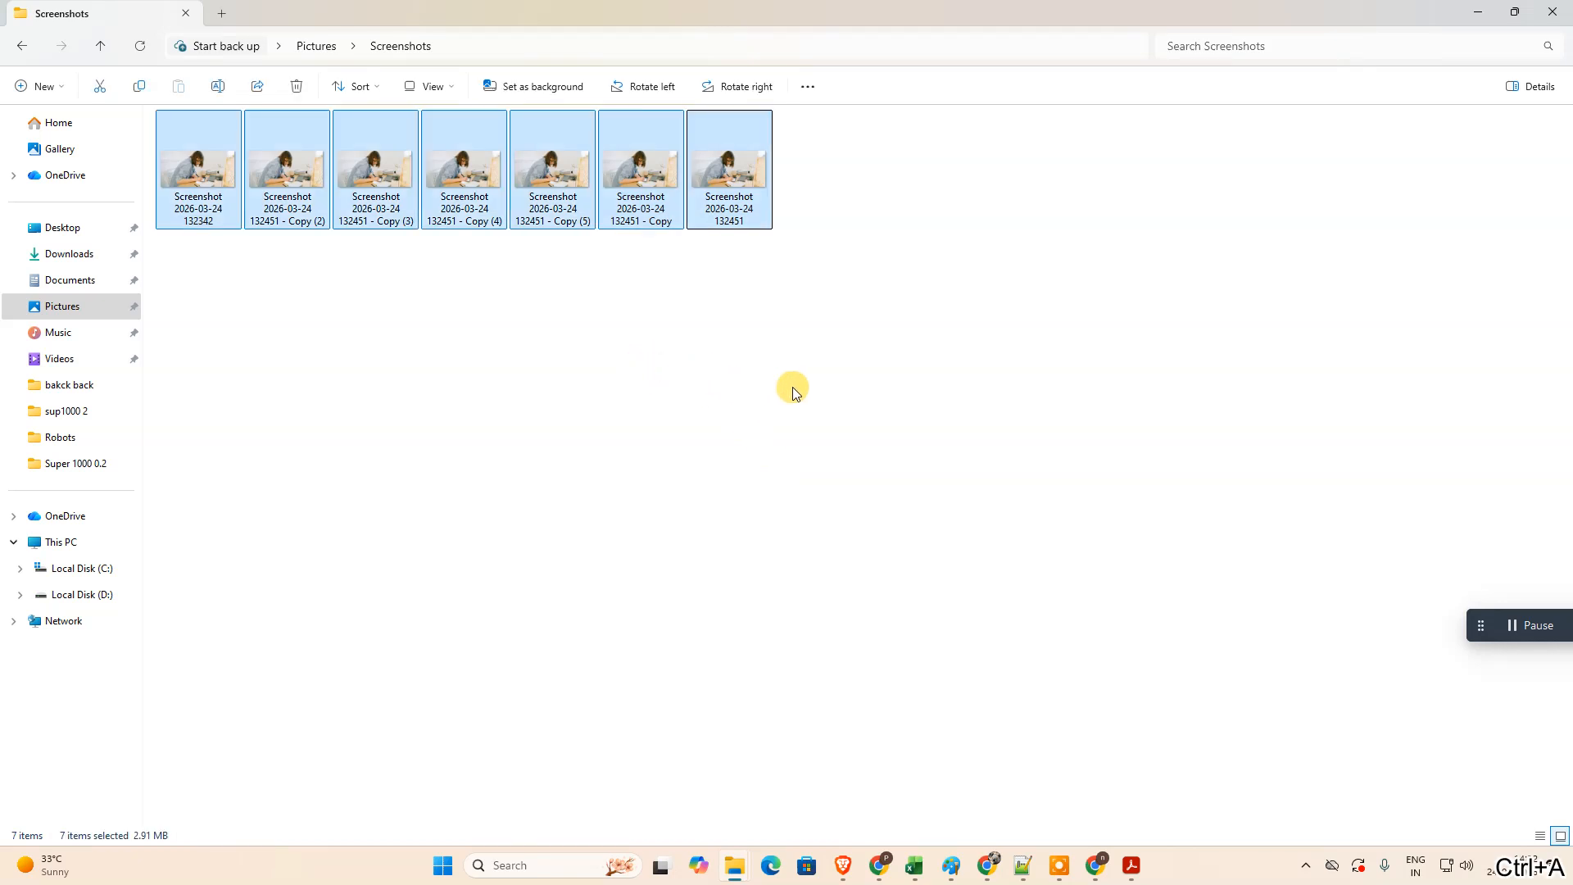
pyautogui.click(456, 263)
# Step: Select all the images in the Screenshots folder and open the Print Pictures dialog for them
pyautogui.hotkey('ctrl', 'a')
pyautogui.rightClick(459, 167)
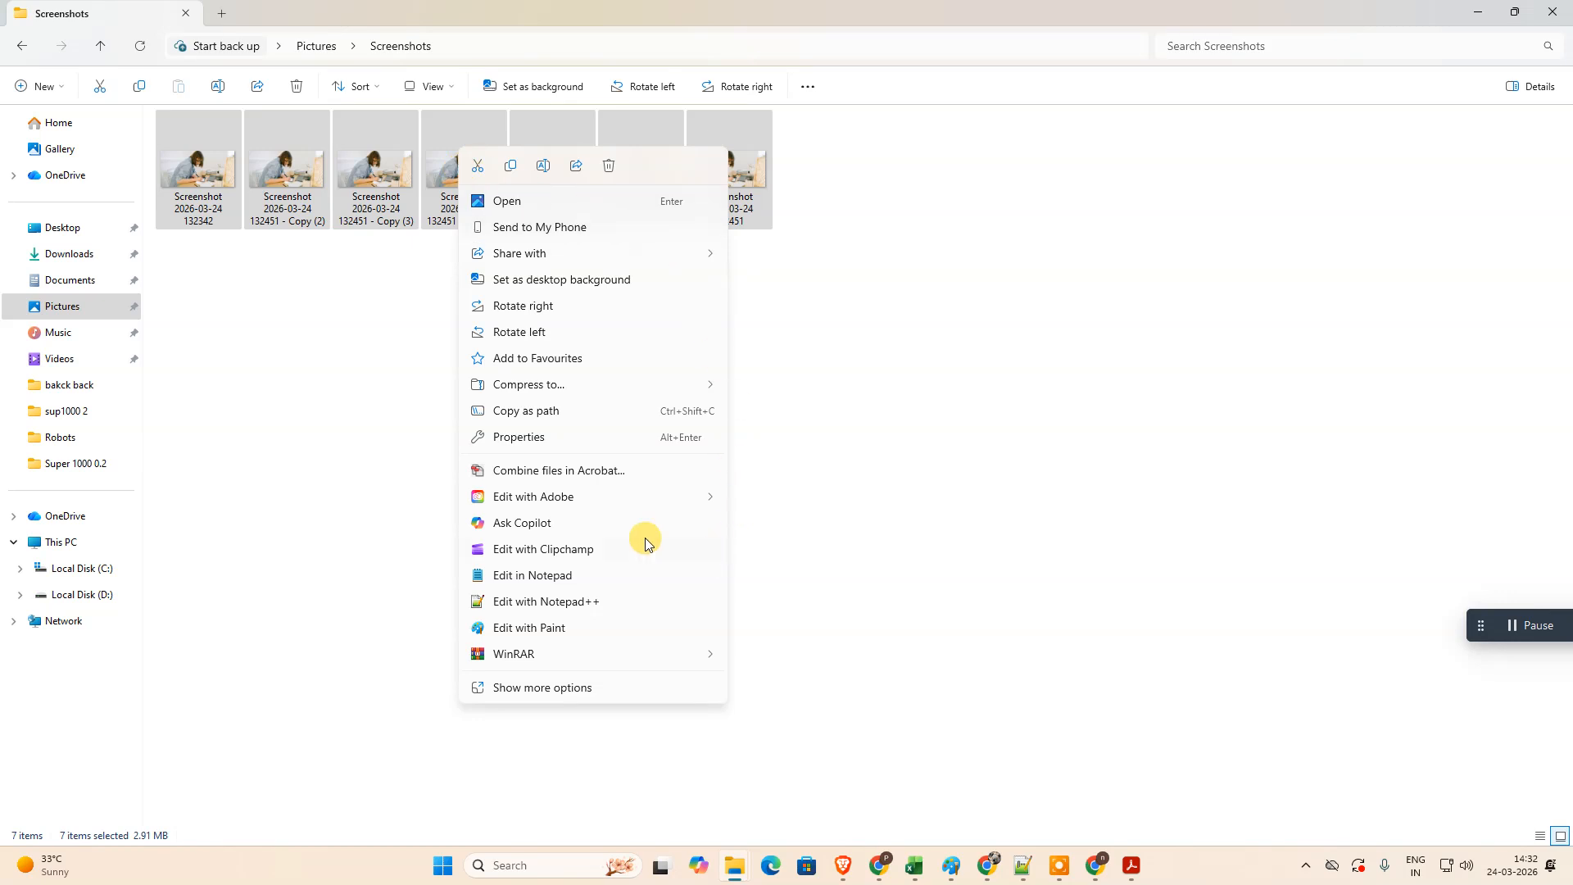
pyautogui.click(555, 687)
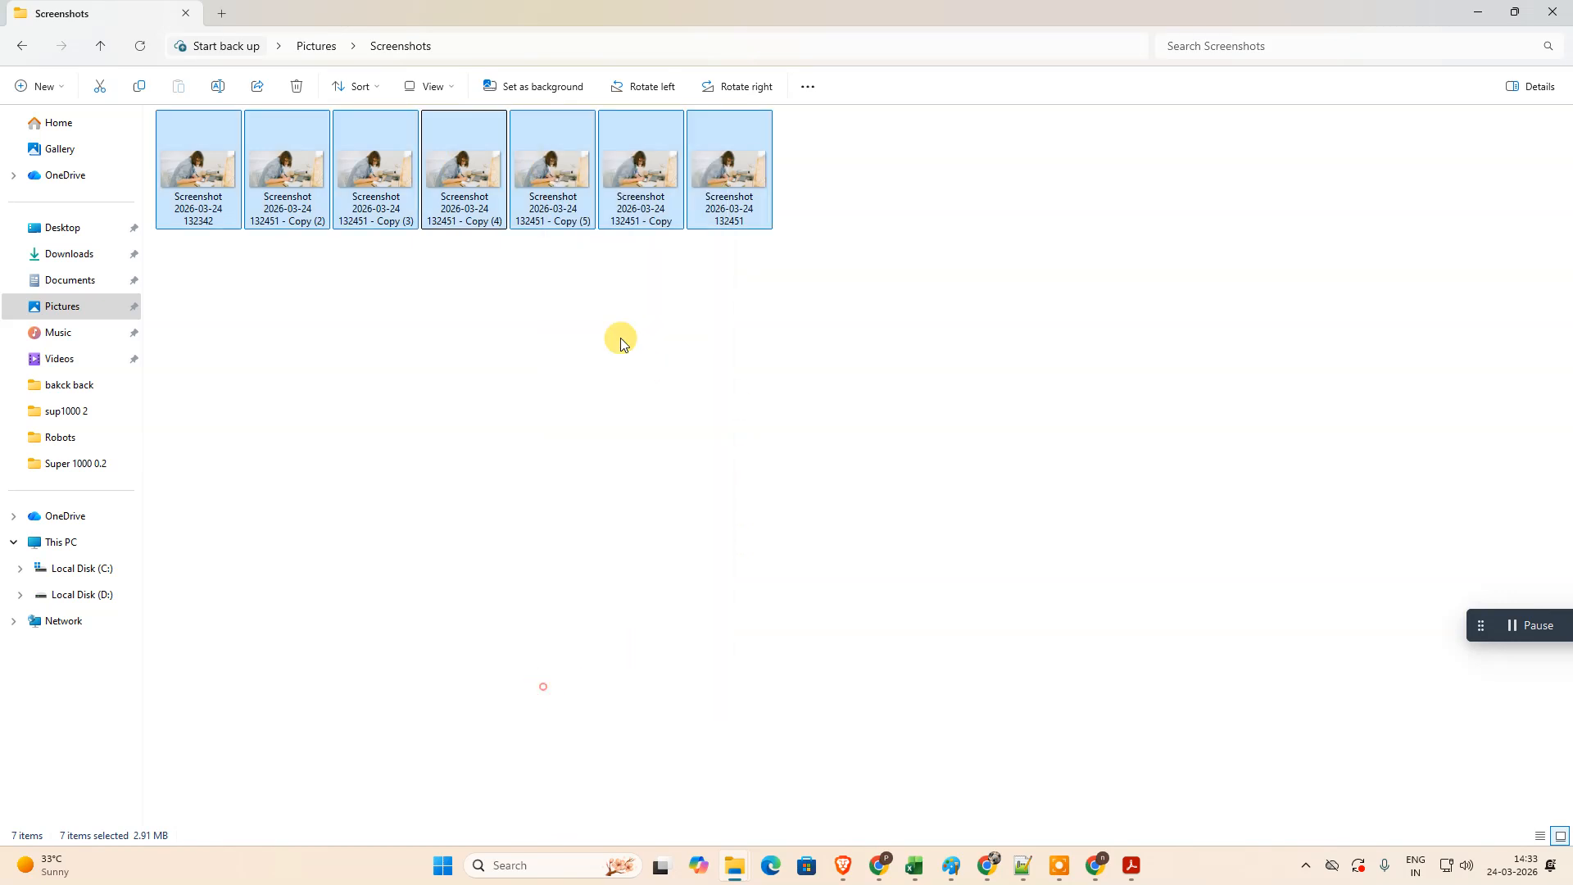
pyautogui.click(518, 288)
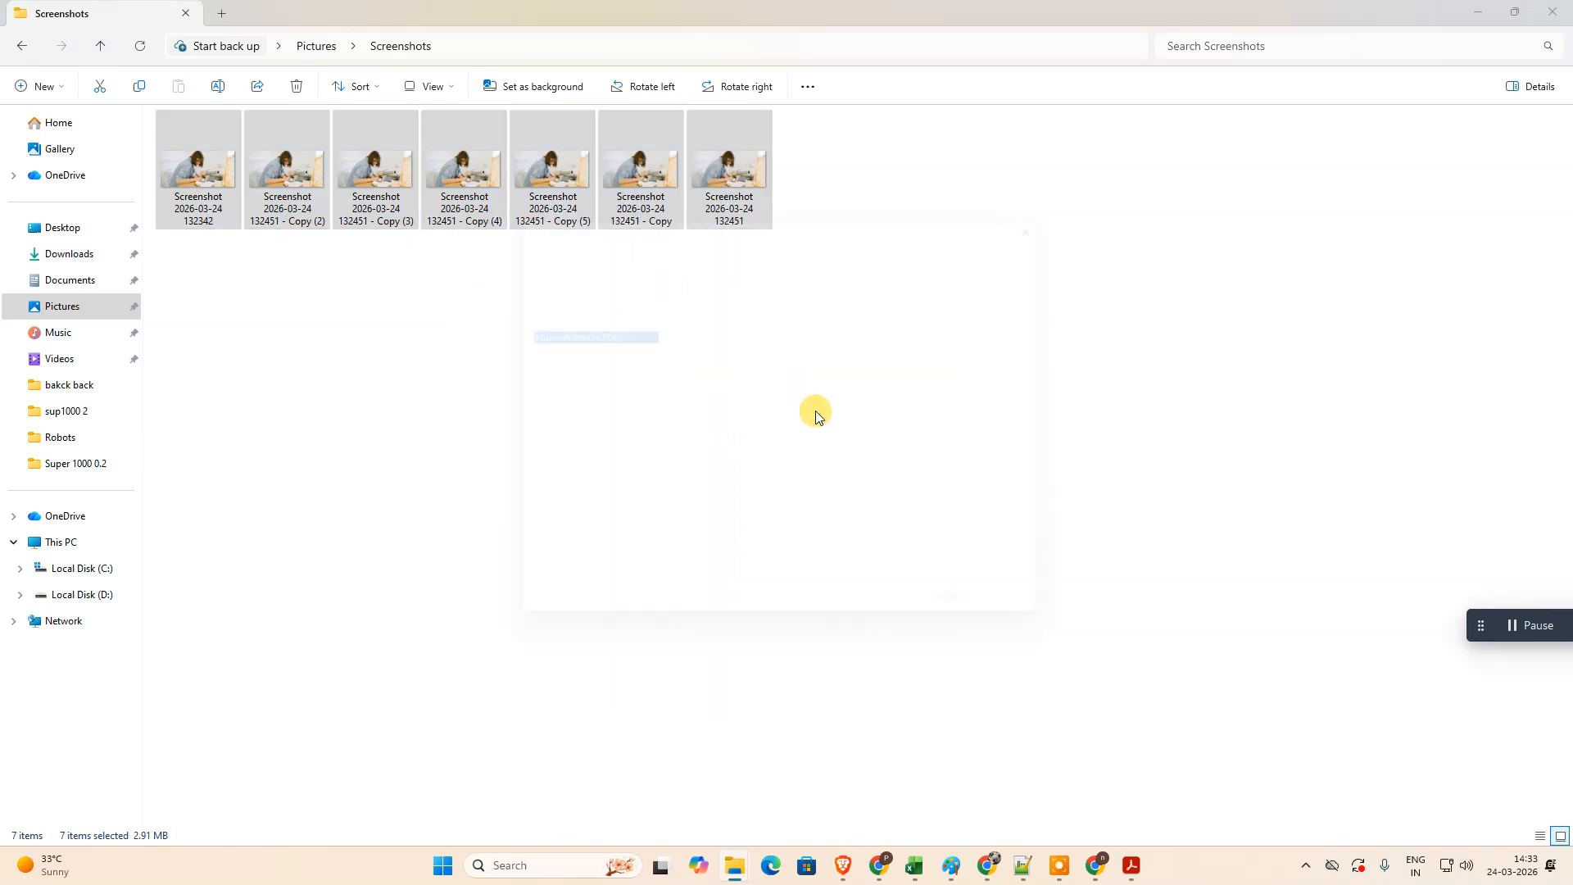
# Step: Choose Microsoft Print to PDF as the printer and set the print quality to 600 x 600
pyautogui.click(538, 328)
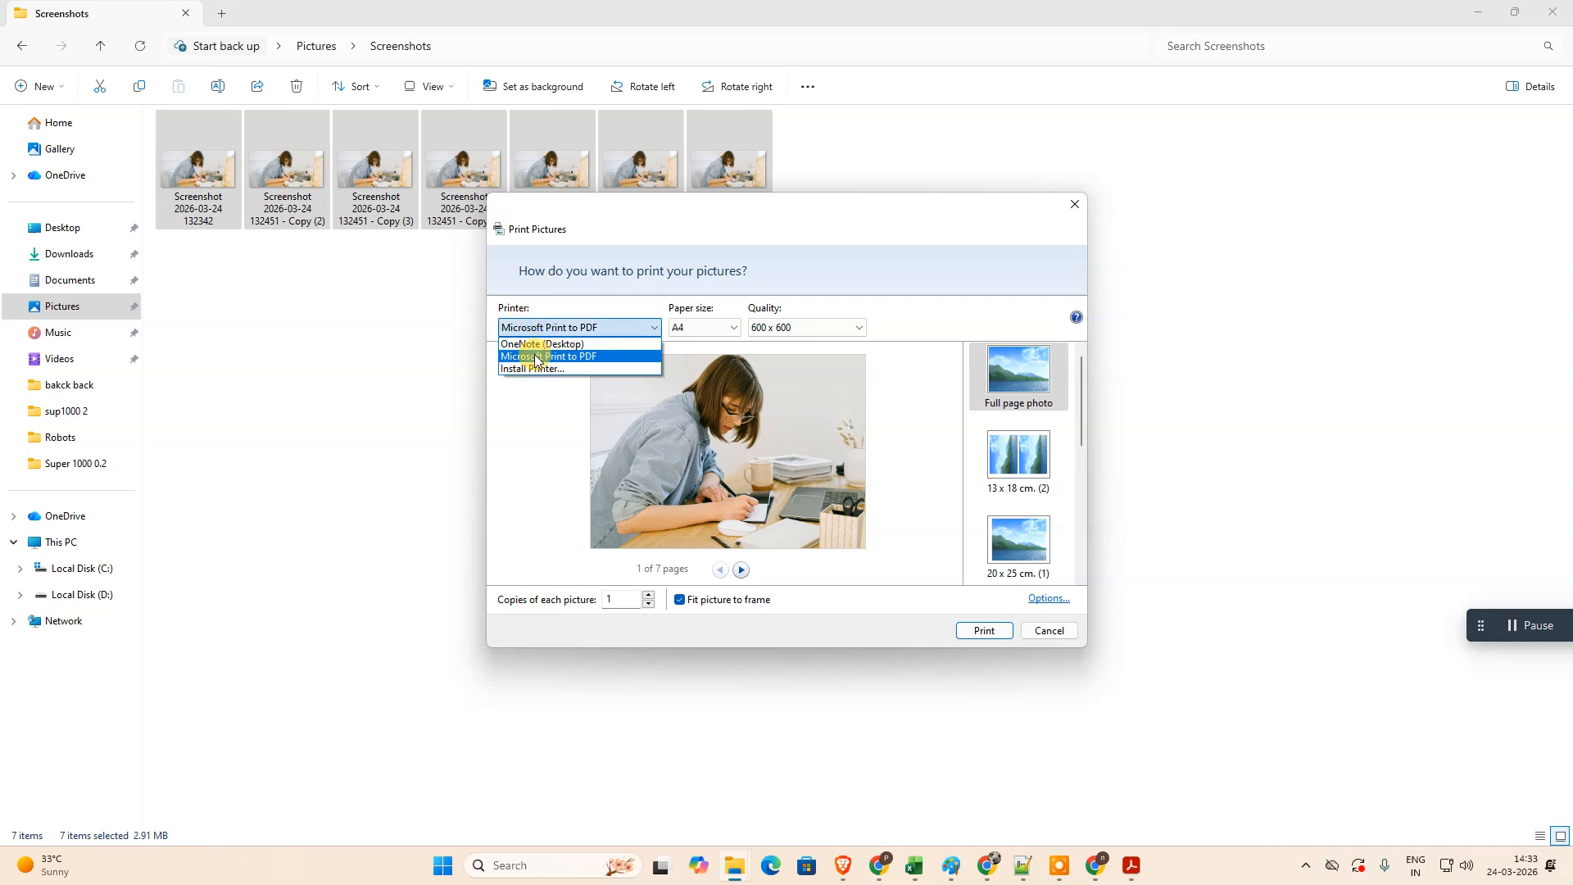
pyautogui.click(594, 357)
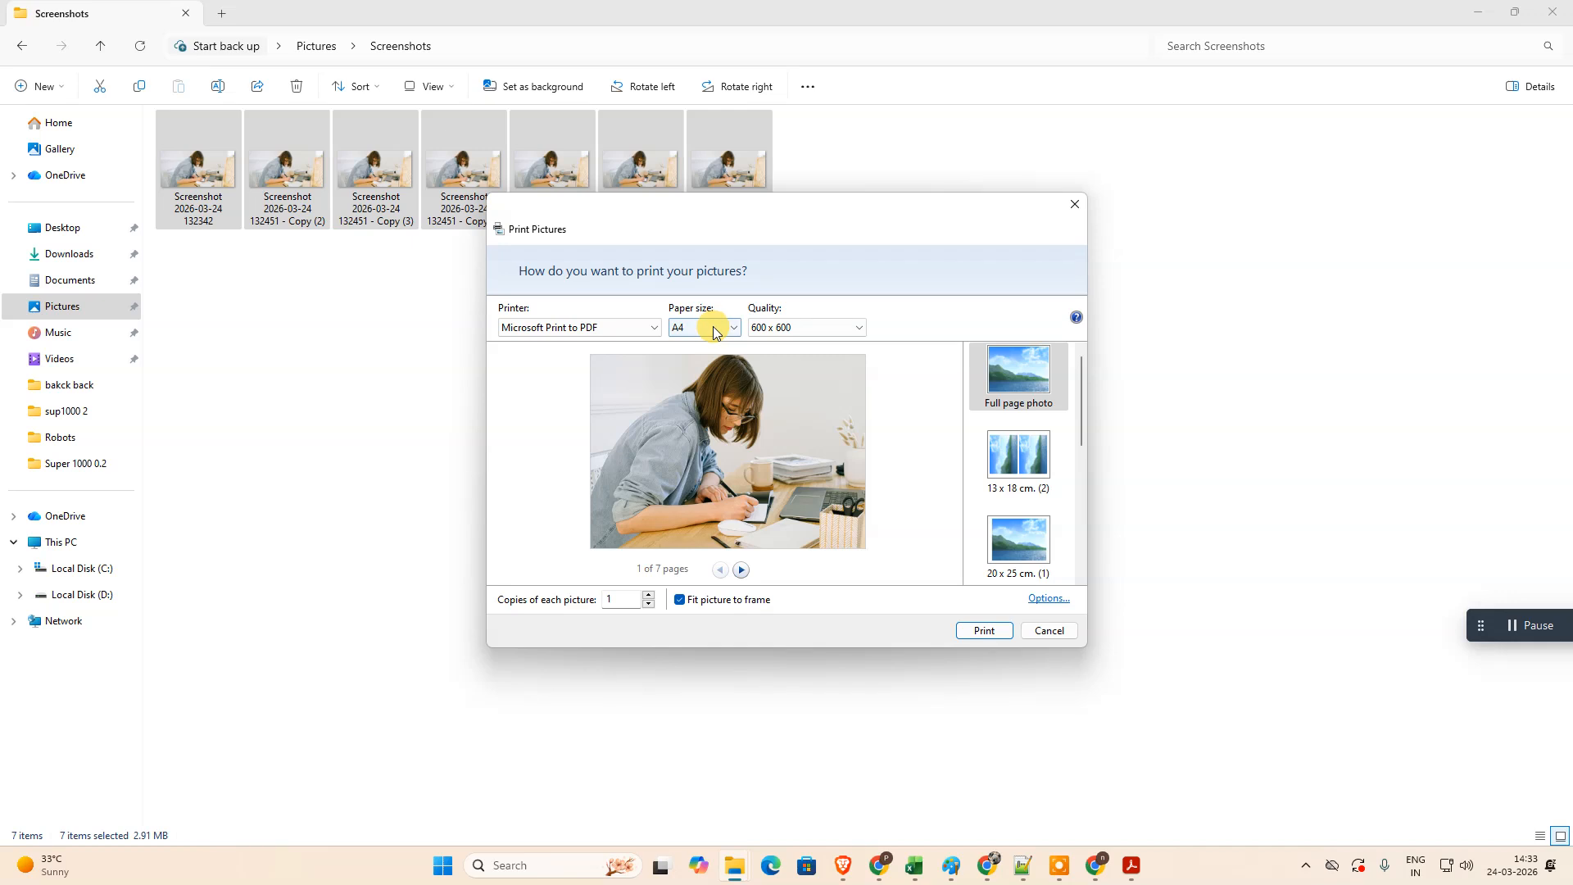
pyautogui.click(789, 328)
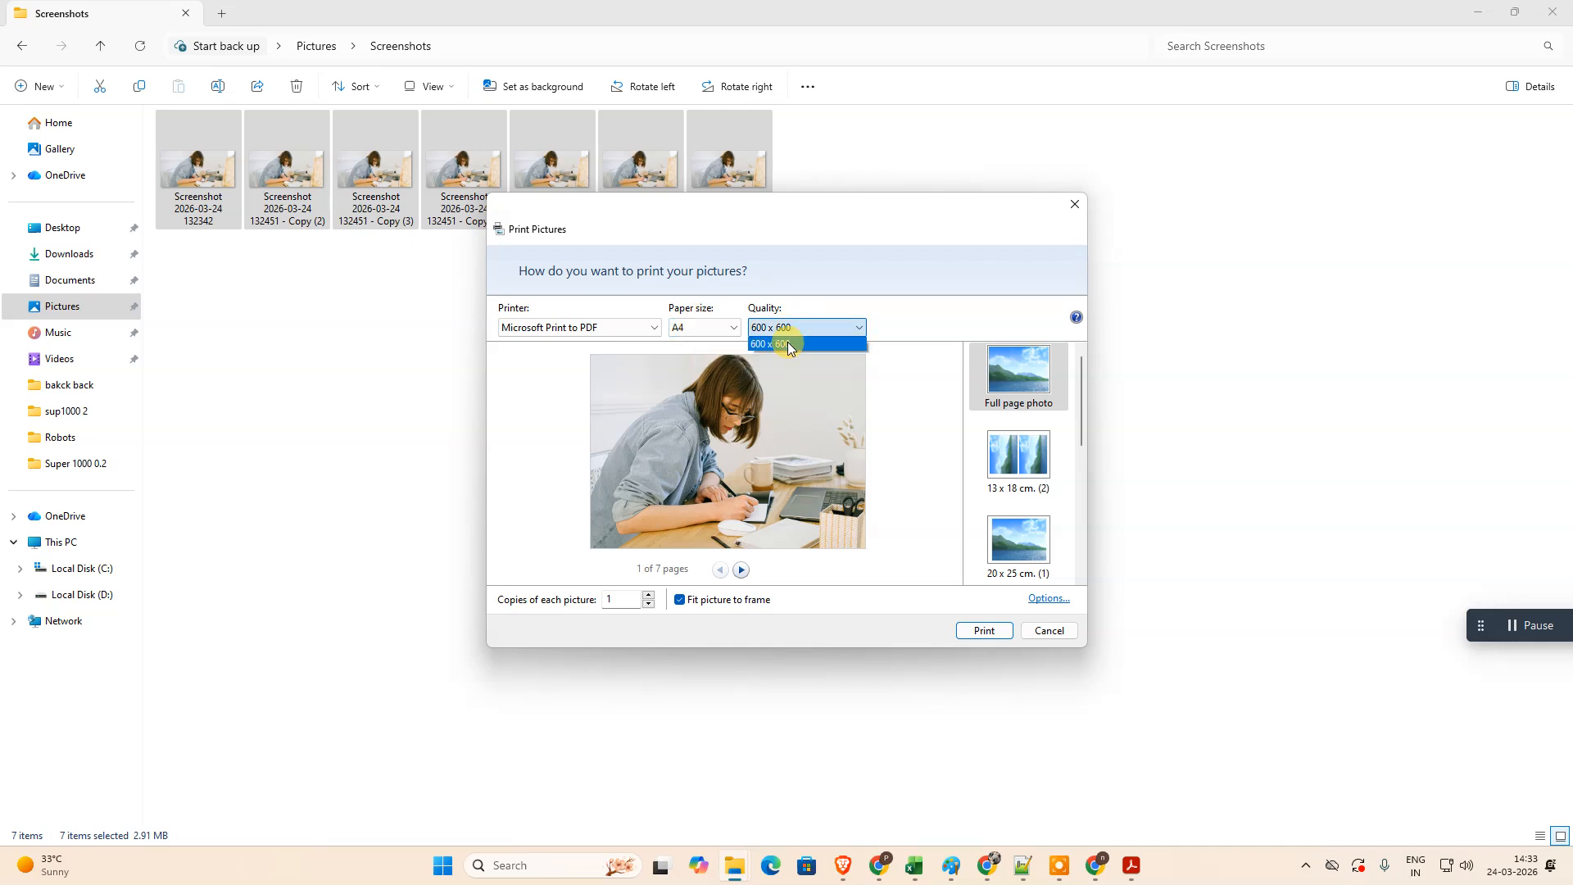
pyautogui.click(772, 345)
# Step: Turn off fitting the picture to the frame and keep the copies of each picture at 1
pyautogui.click(681, 600)
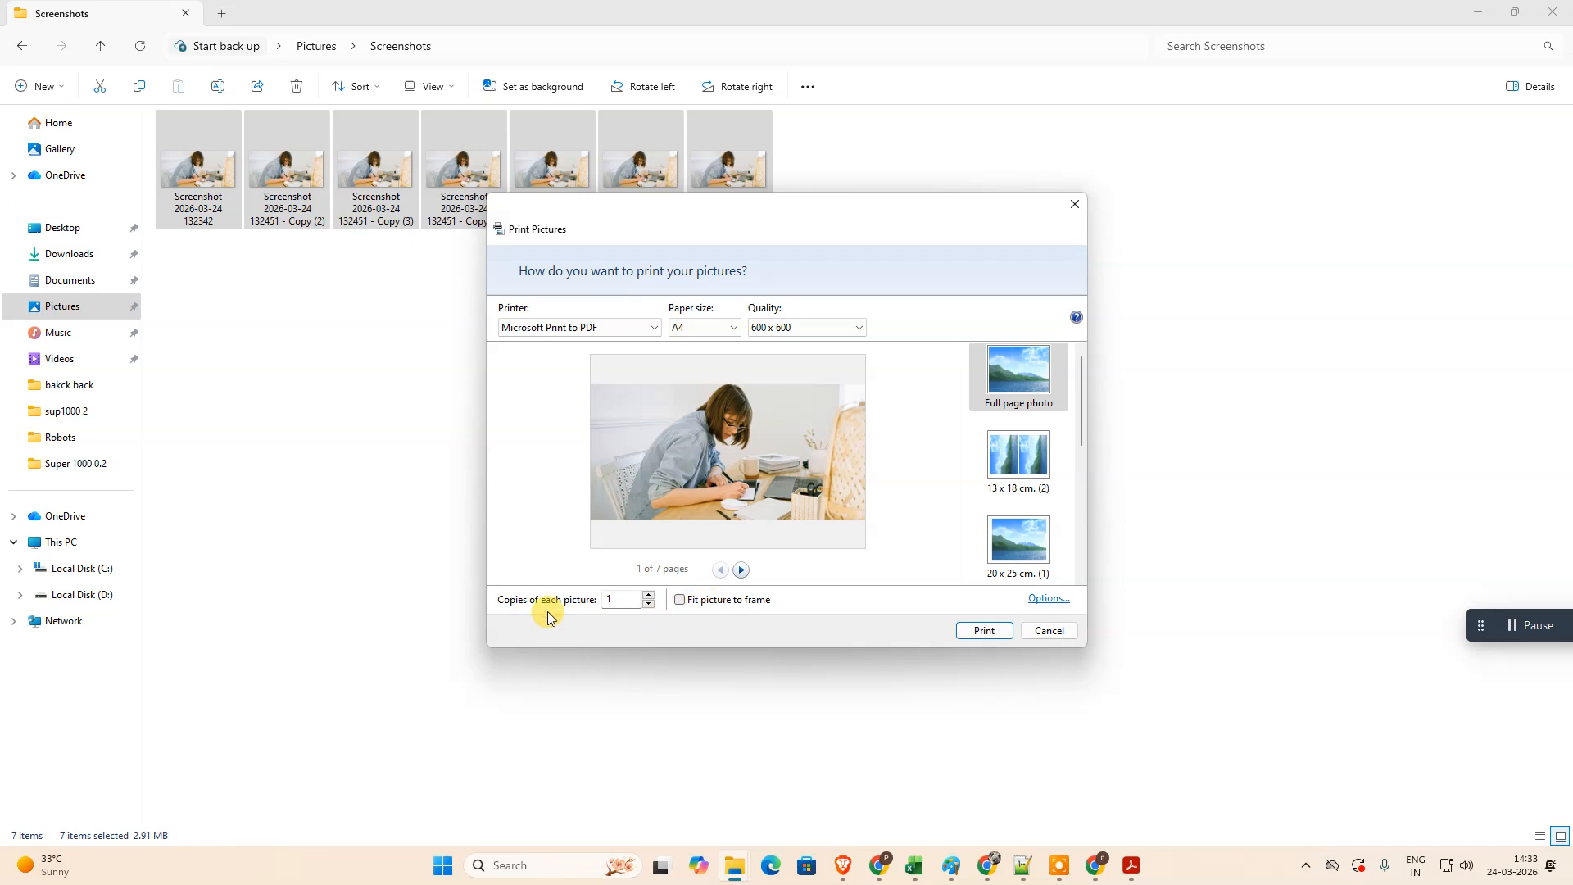
pyautogui.click(648, 595)
pyautogui.click(910, 617)
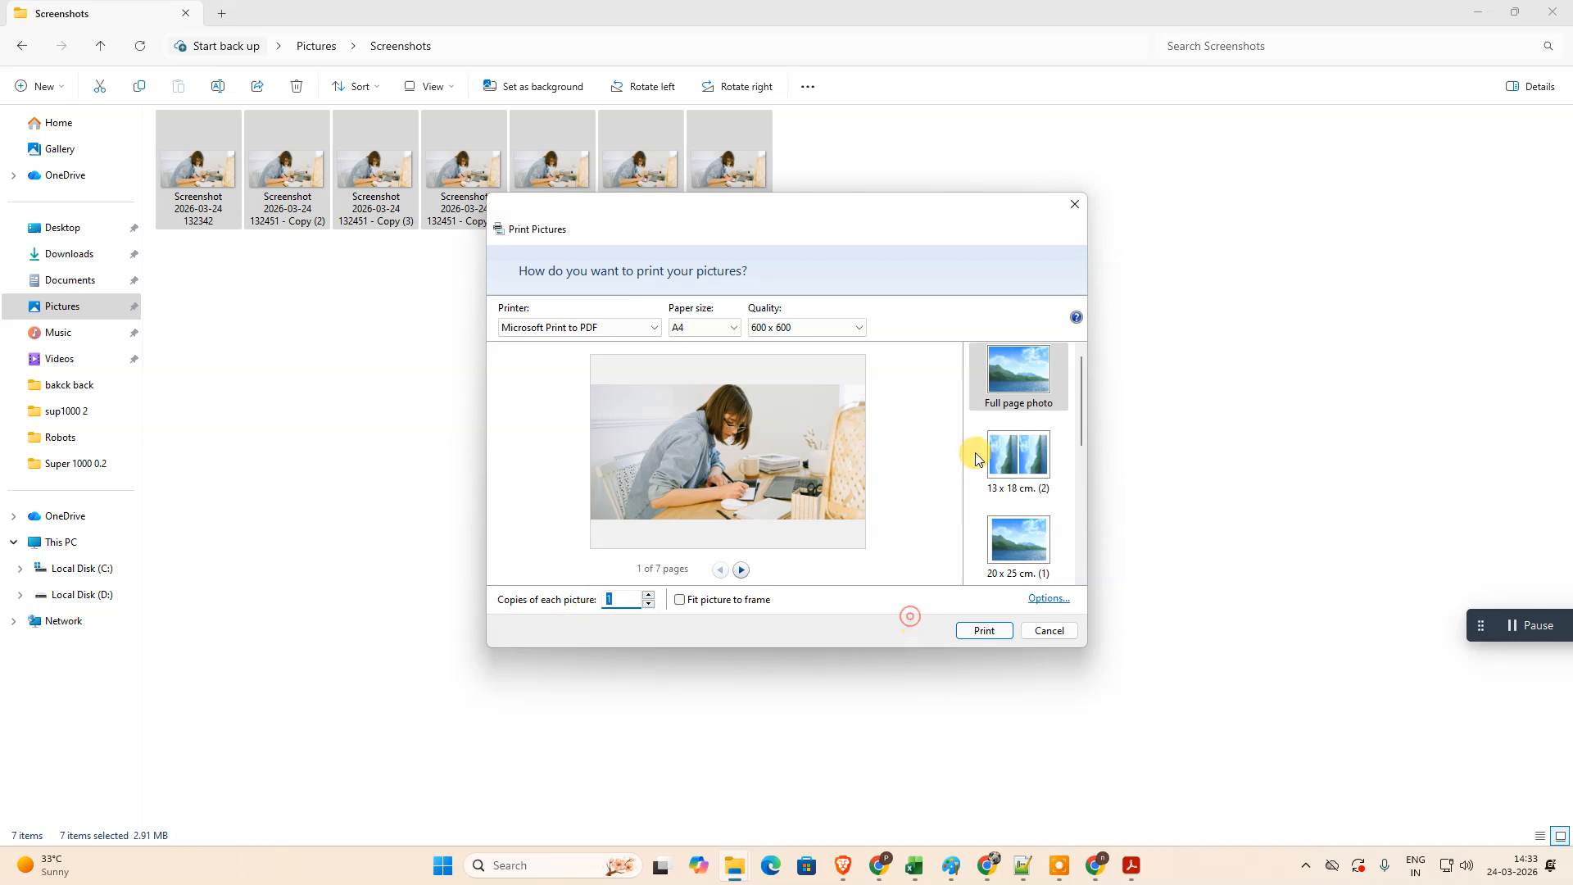
# Step: Print the selected pictures and save the output as a PDF named "image to pdf" in the Documents folder
pyautogui.click(988, 633)
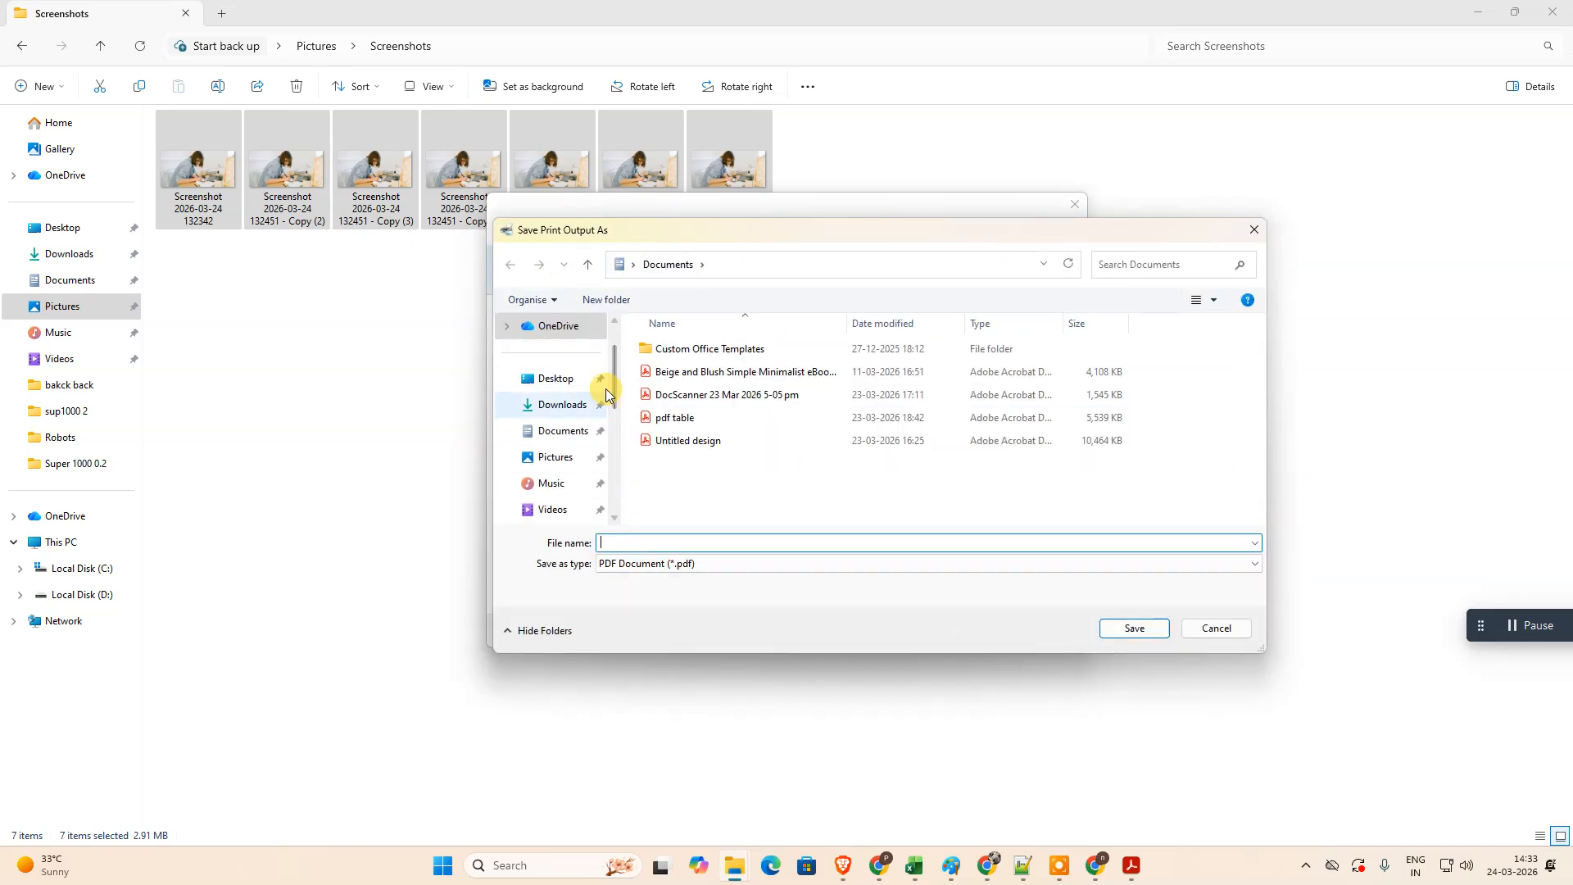
pyautogui.moveTo(617, 359)
pyautogui.mouseDown()
pyautogui.moveTo(621, 344)
pyautogui.moveTo(621, 372)
pyautogui.mouseUp()
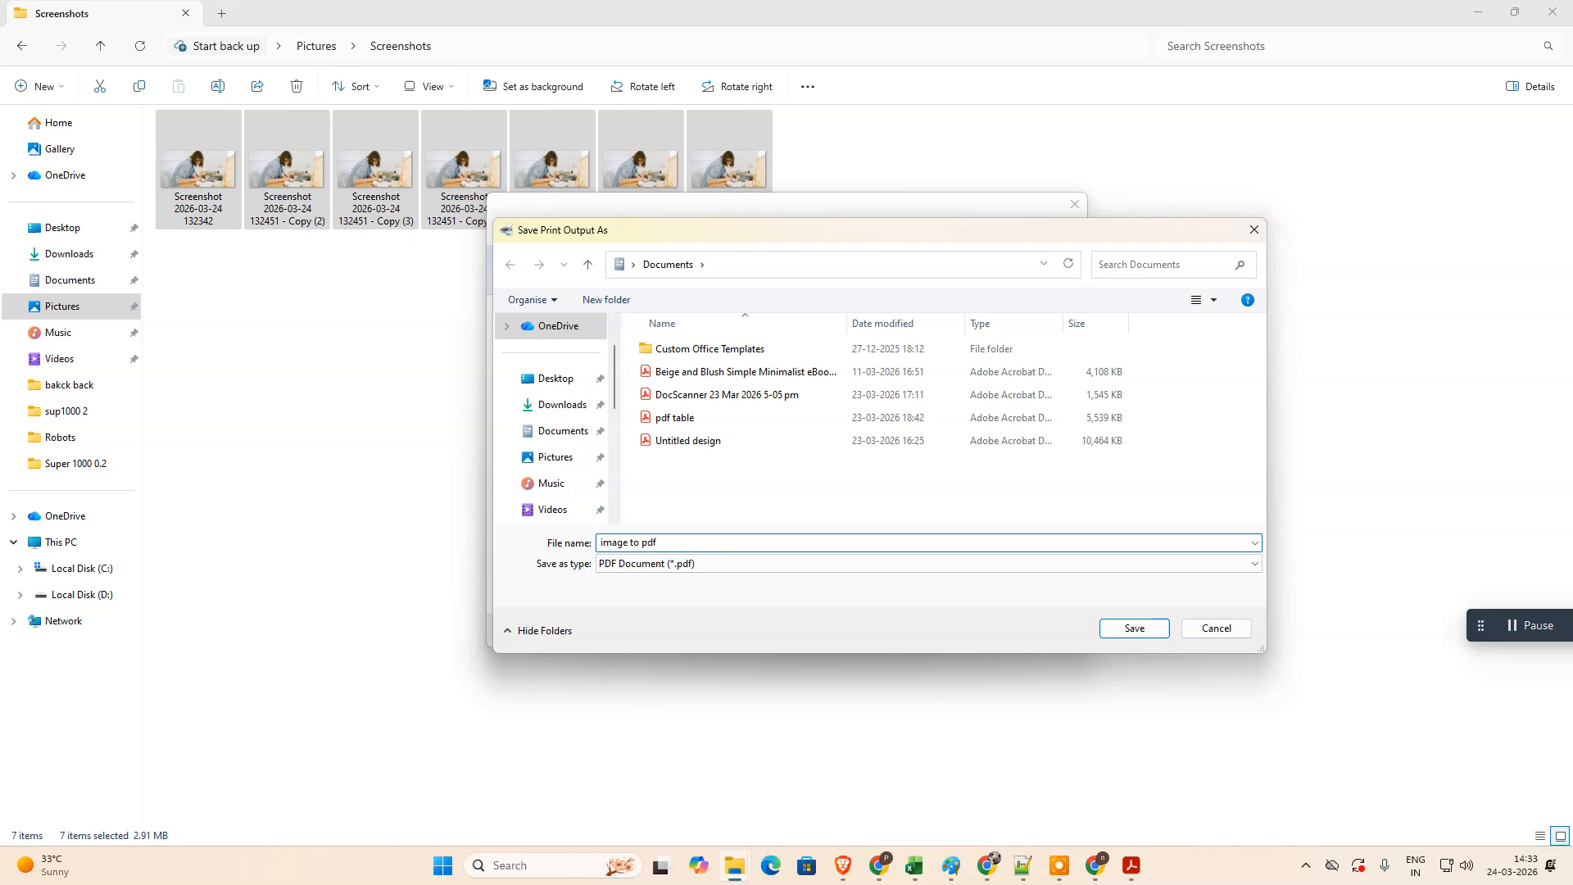
pyautogui.click(752, 264)
pyautogui.hotkey('ctrl', 'c')
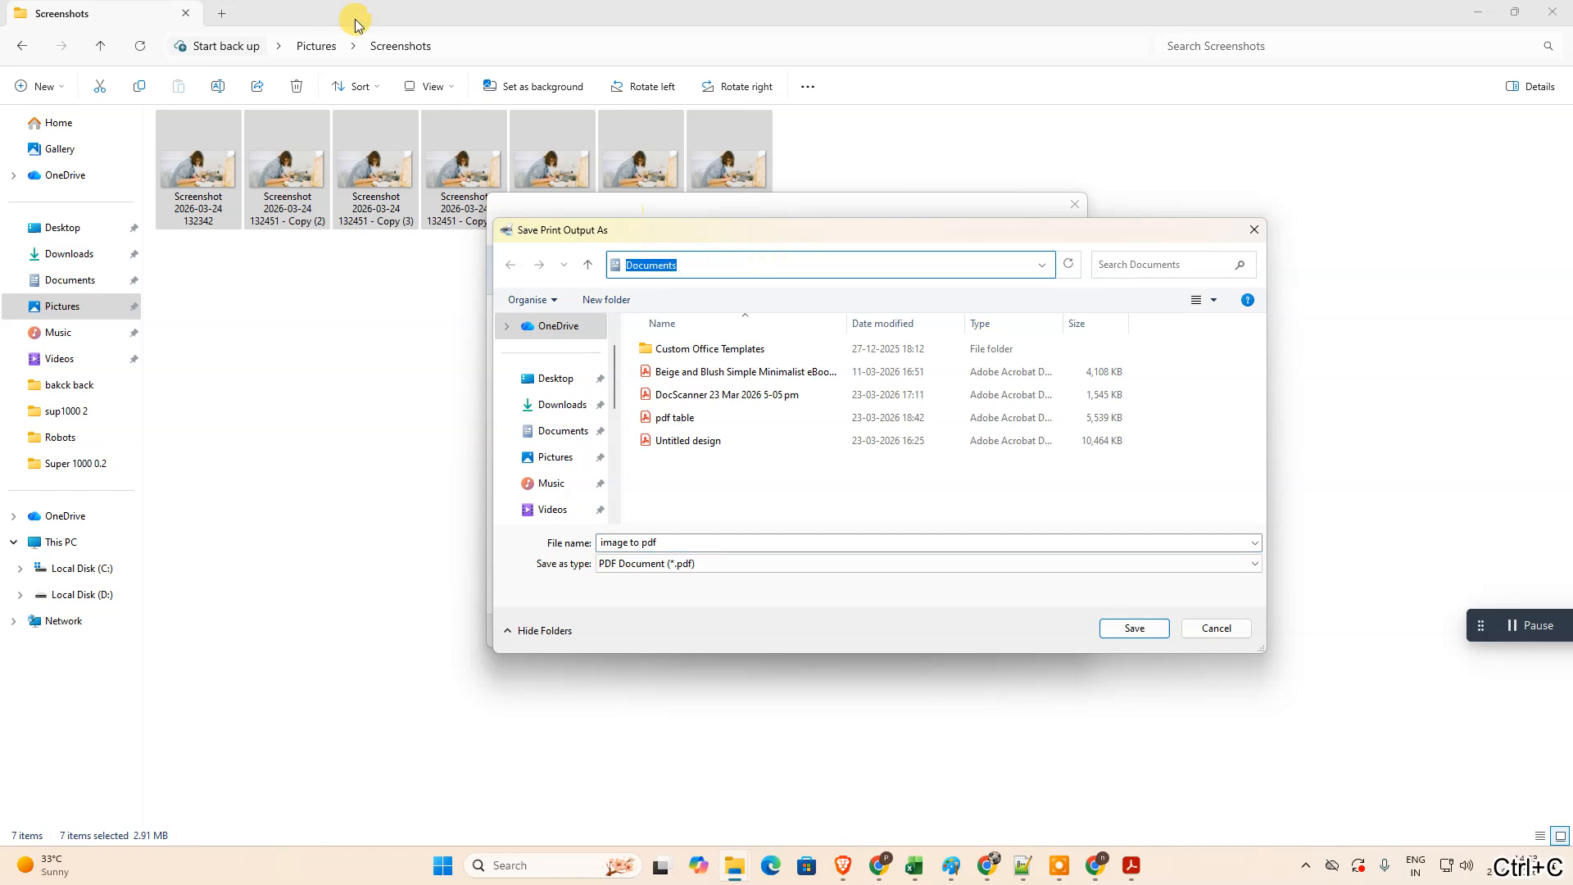
pyautogui.doubleClick(696, 264)
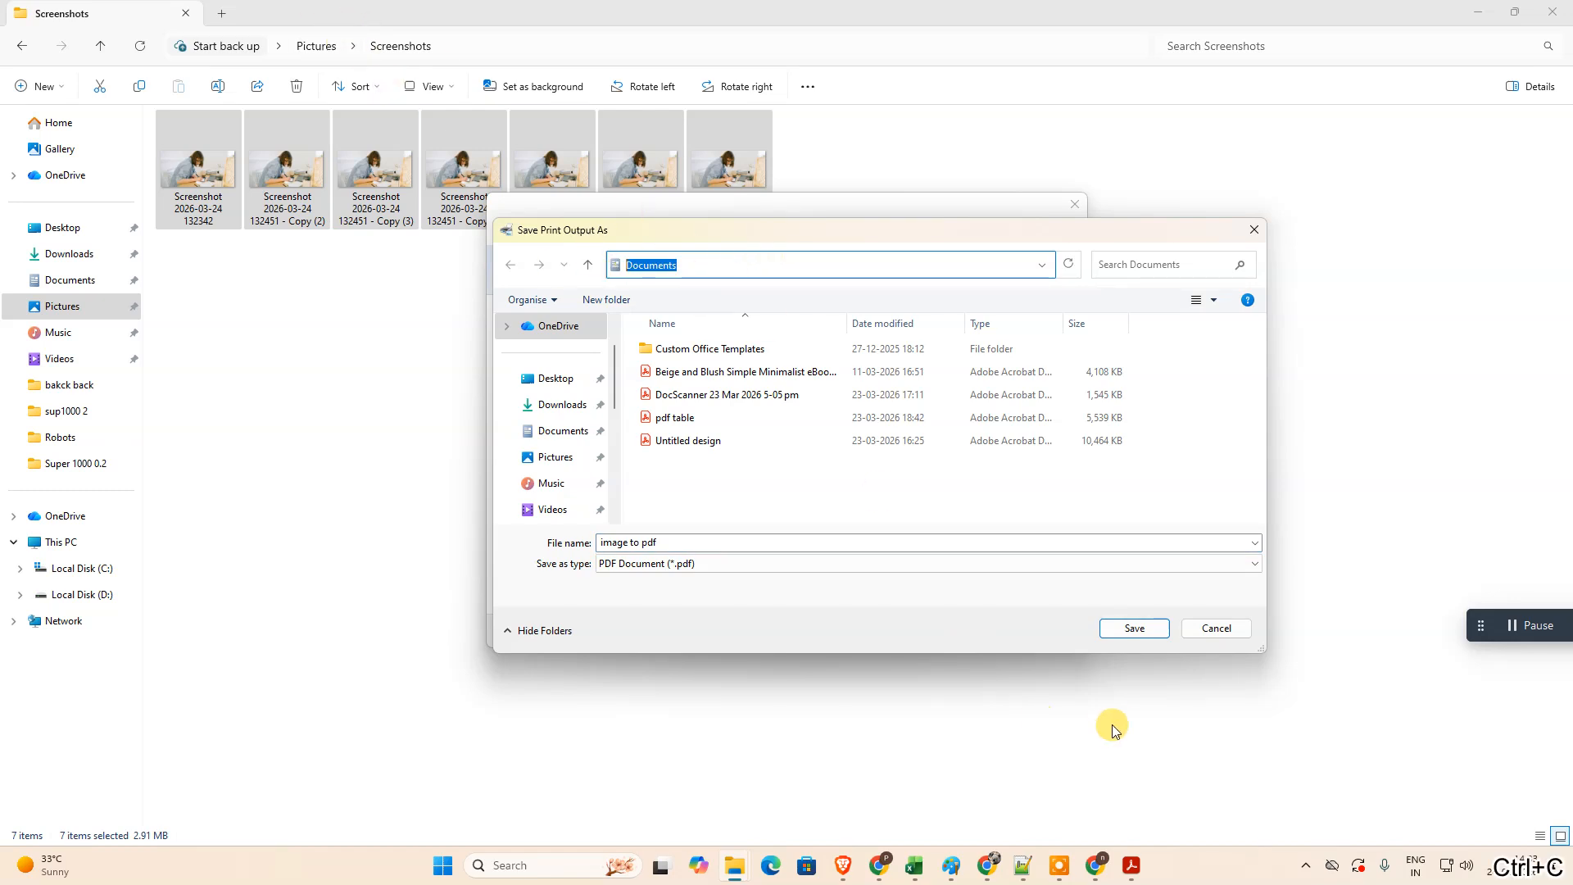
pyautogui.click(1131, 629)
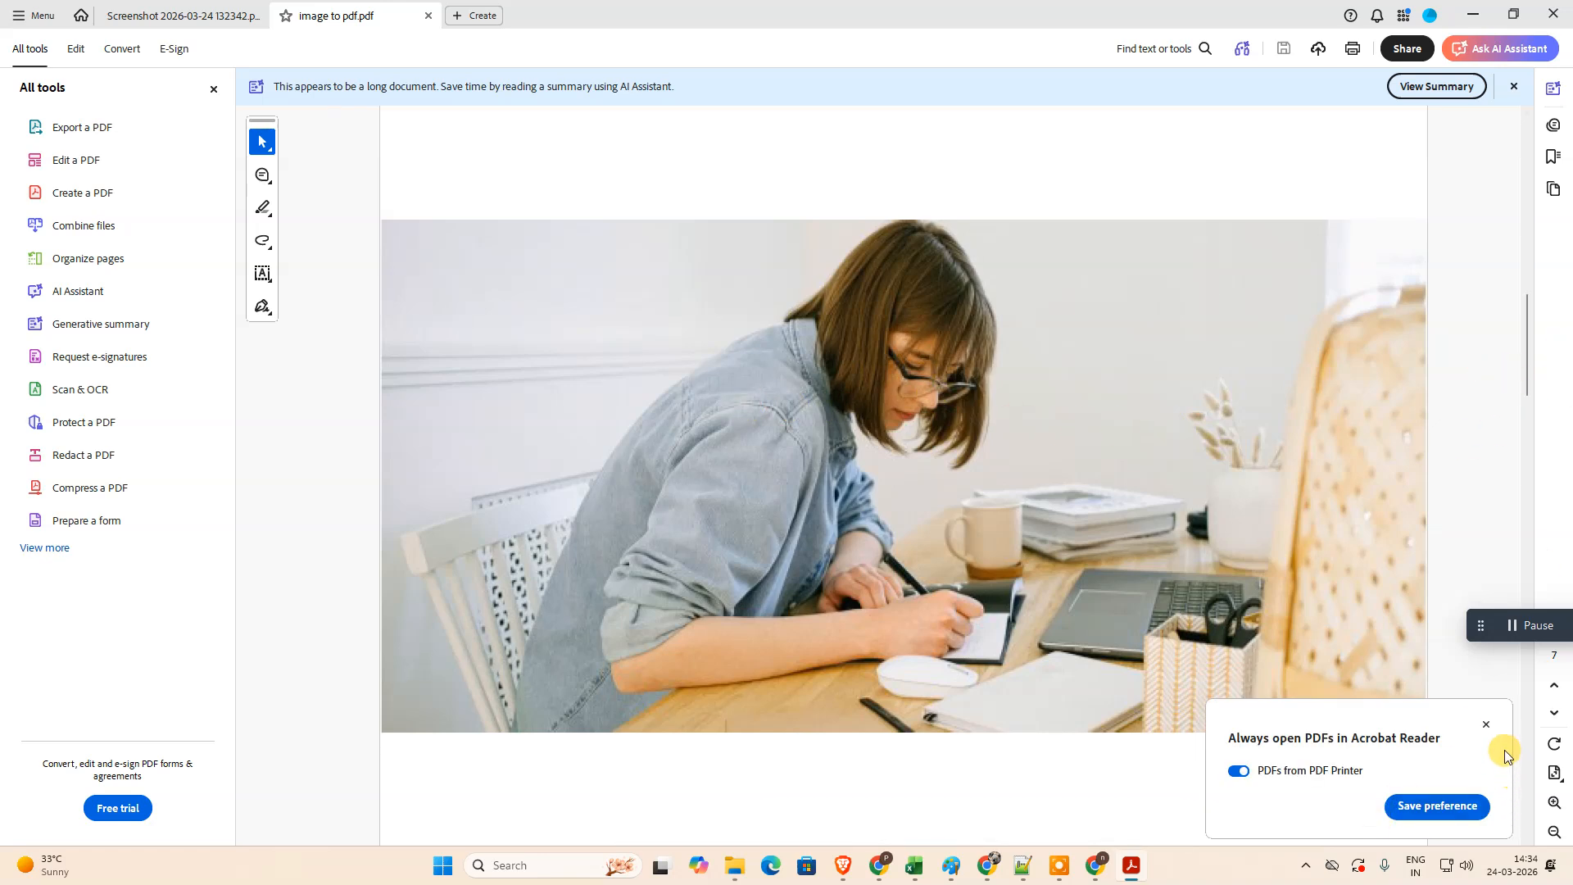
# Step: Dismiss the default PDF viewer prompt and look through the pages of the image to pdf file
pyautogui.click(1492, 729)
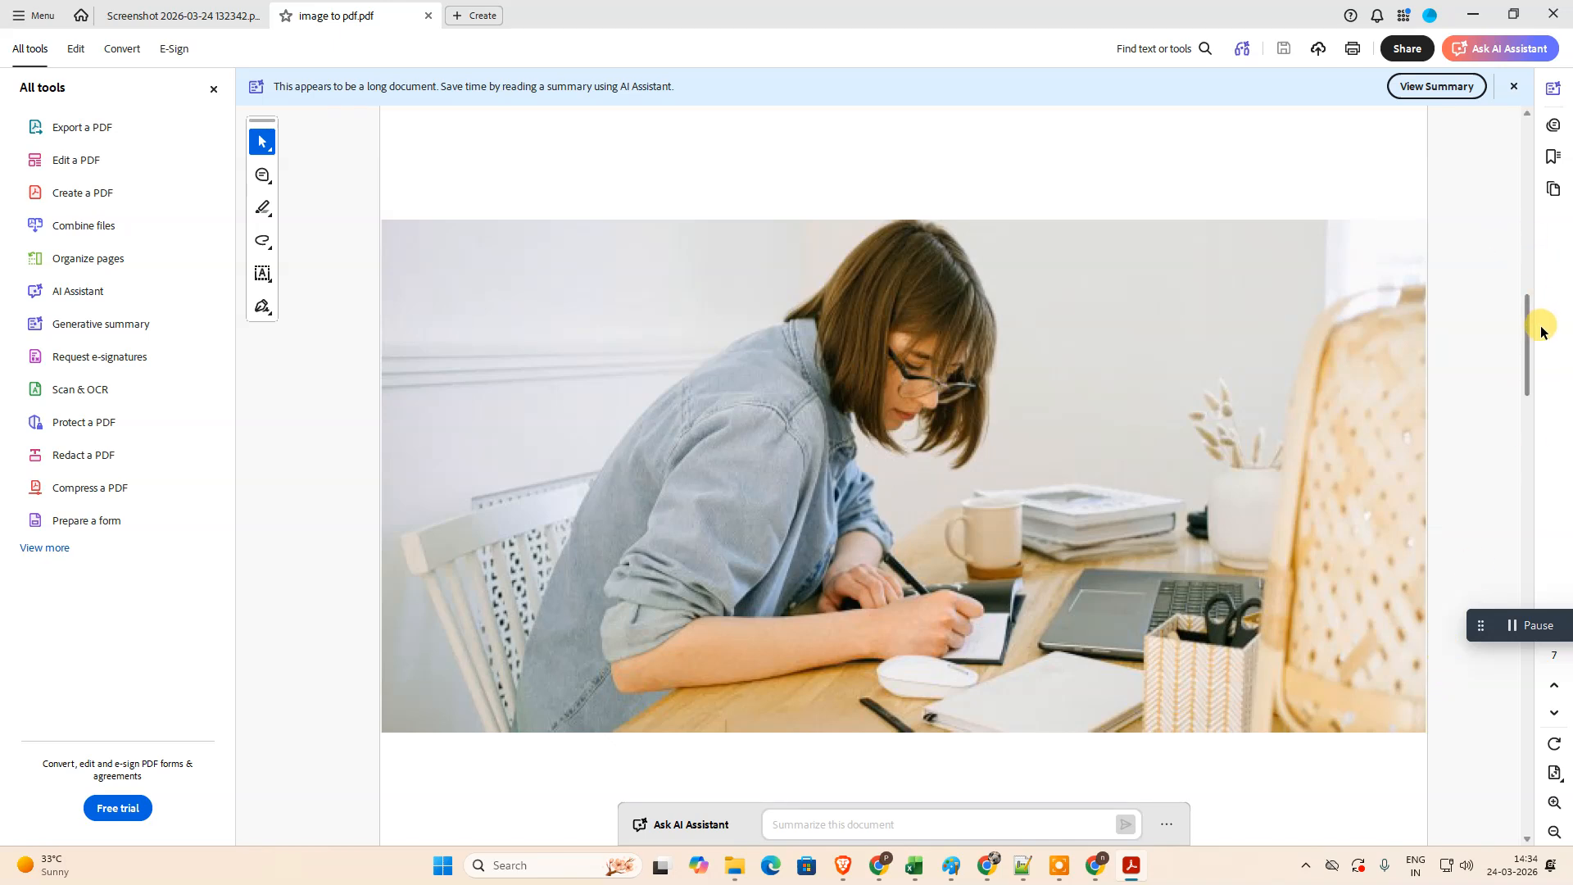
pyautogui.moveTo(1532, 332); pyautogui.dragTo(1534, 400)
pyautogui.moveTo(1532, 398); pyautogui.dragTo(1523, 432)
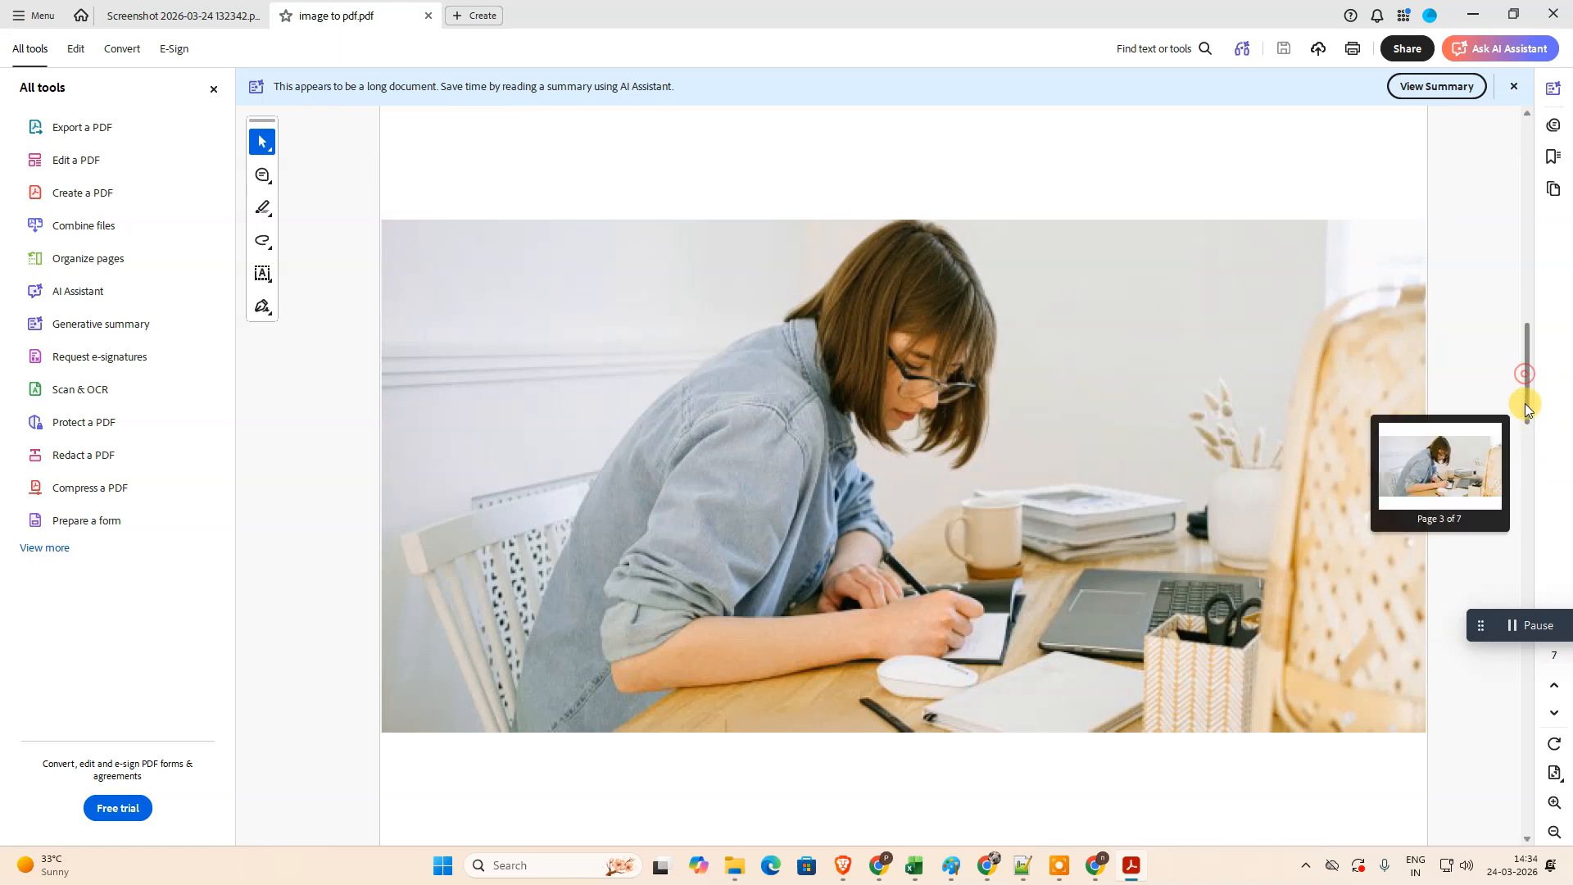